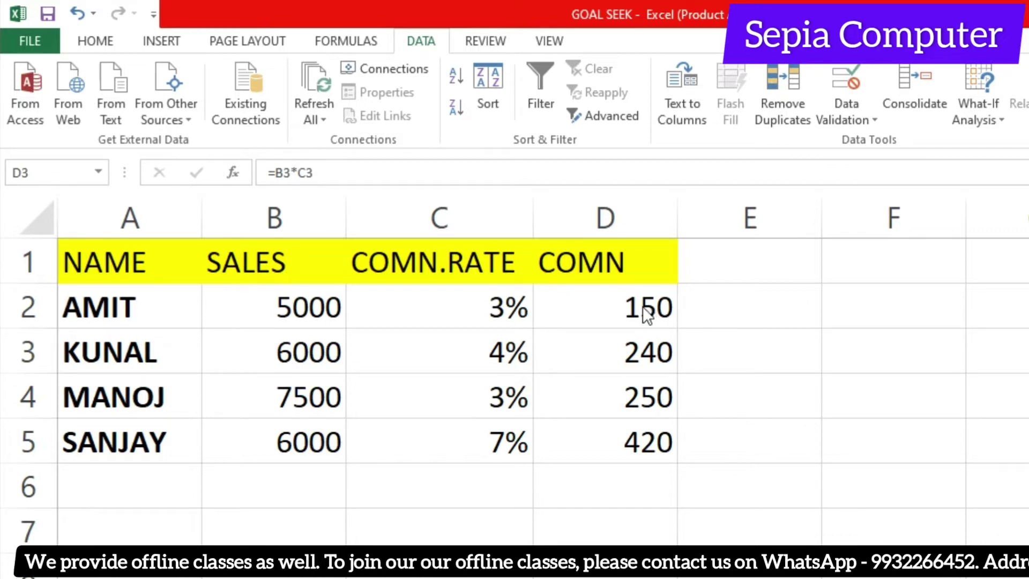
# Examine the commission formula in D2 and the sales and rate cells B2 and C2 it multiplies.
pyautogui.click(646, 307)
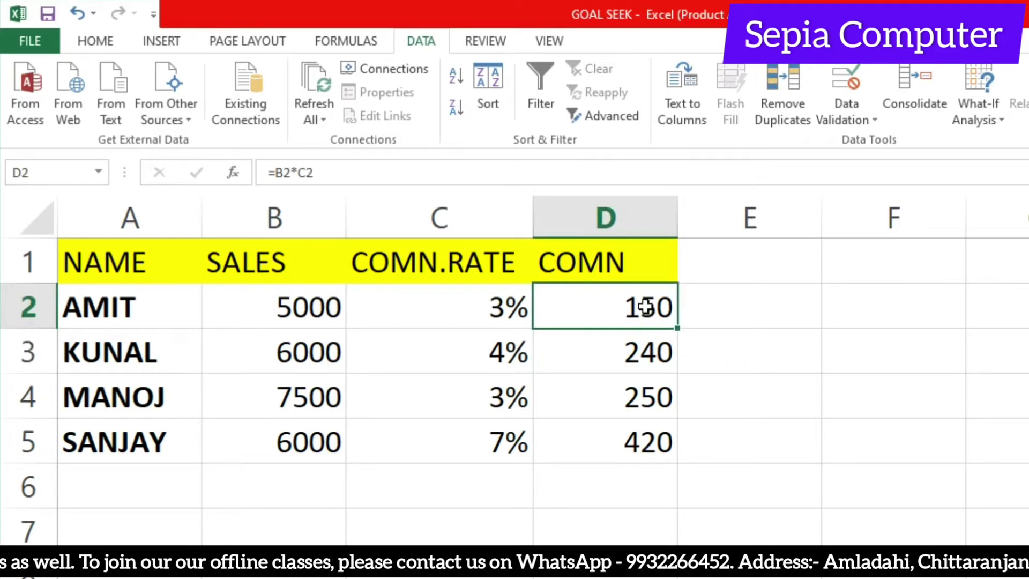
pyautogui.click(295, 306)
pyautogui.click(420, 306)
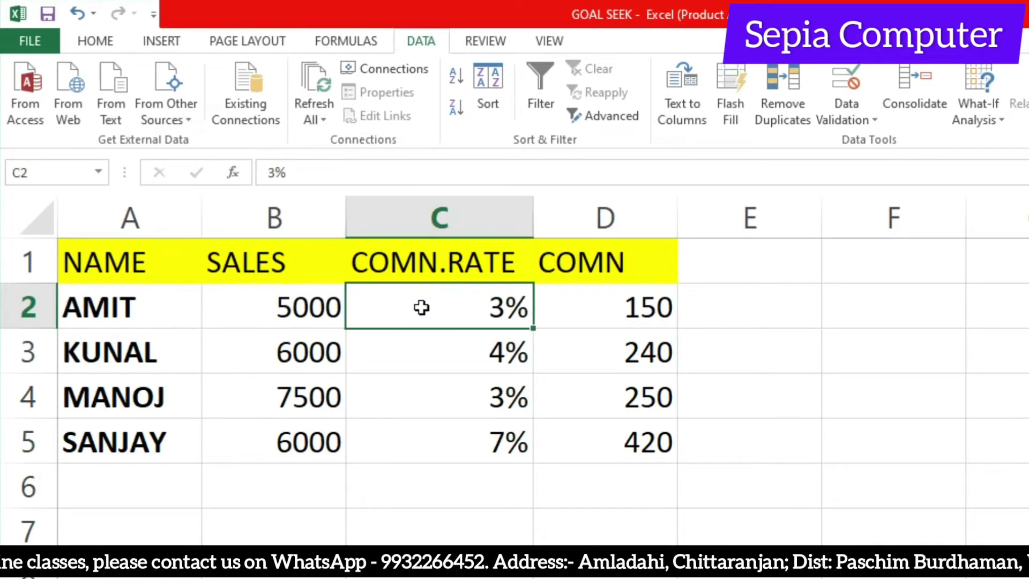
pyautogui.click(637, 308)
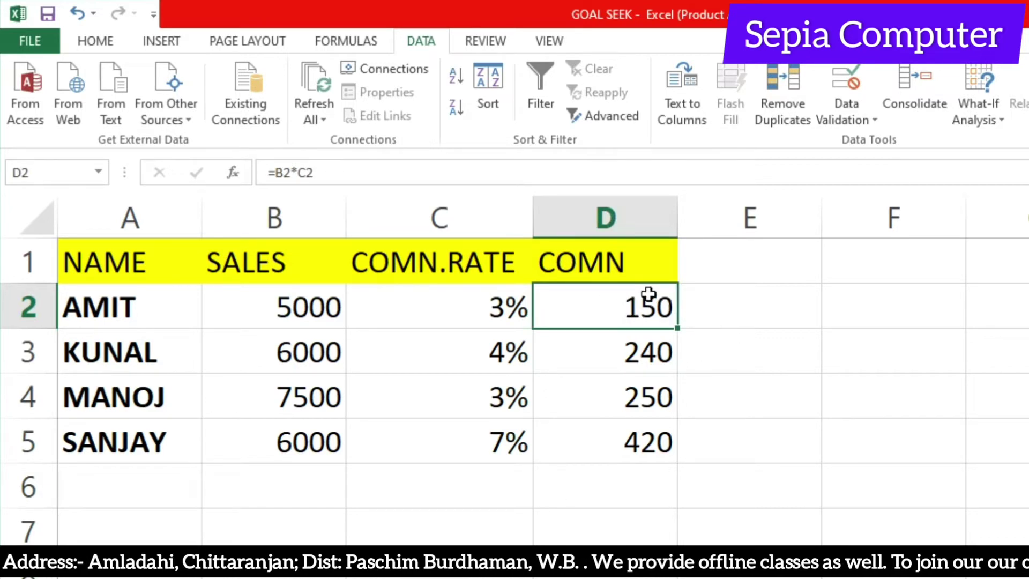
pyautogui.doubleClick(636, 306)
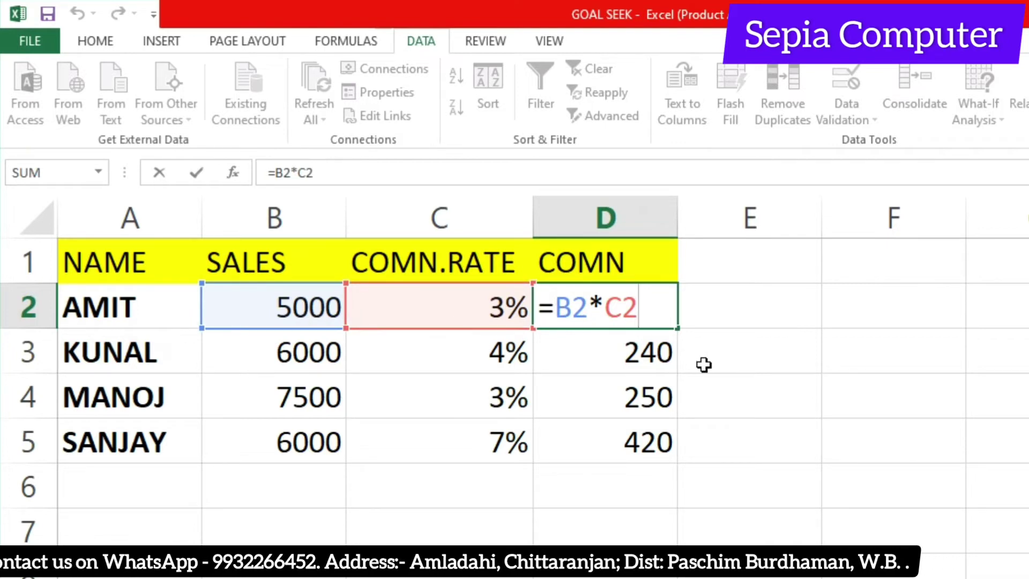
pyautogui.press('Return')
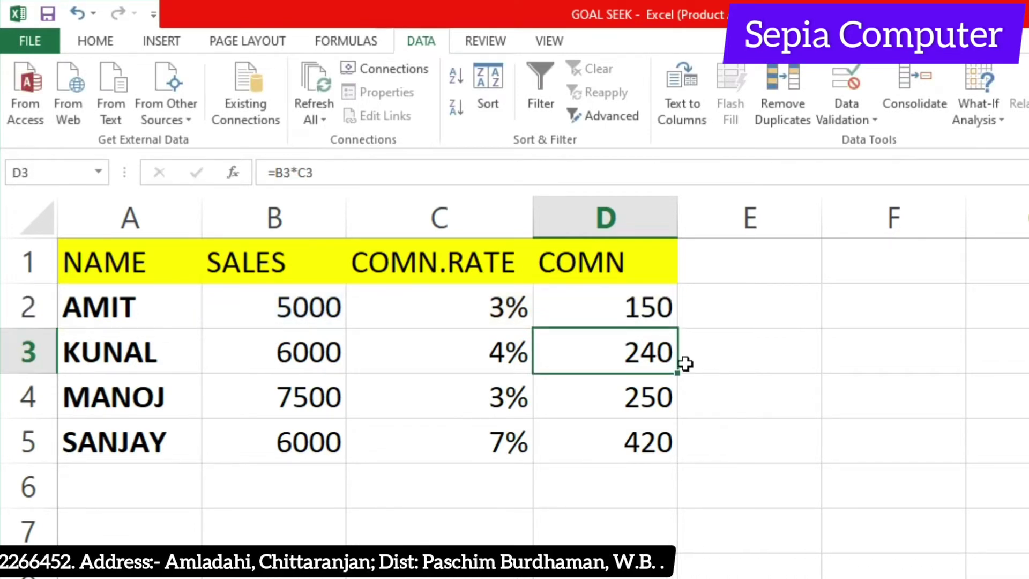
pyautogui.click(555, 306)
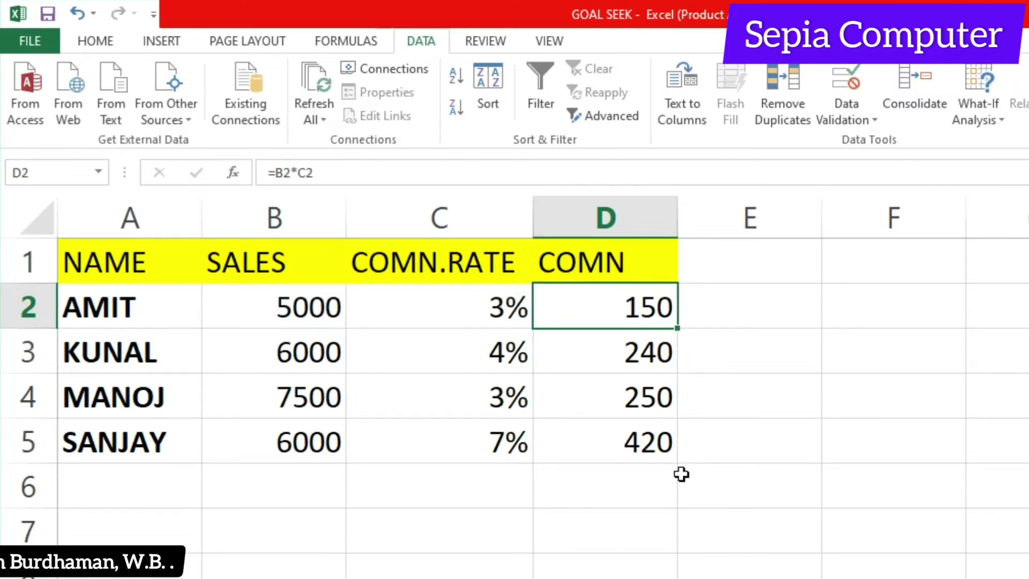
pyautogui.click(715, 474)
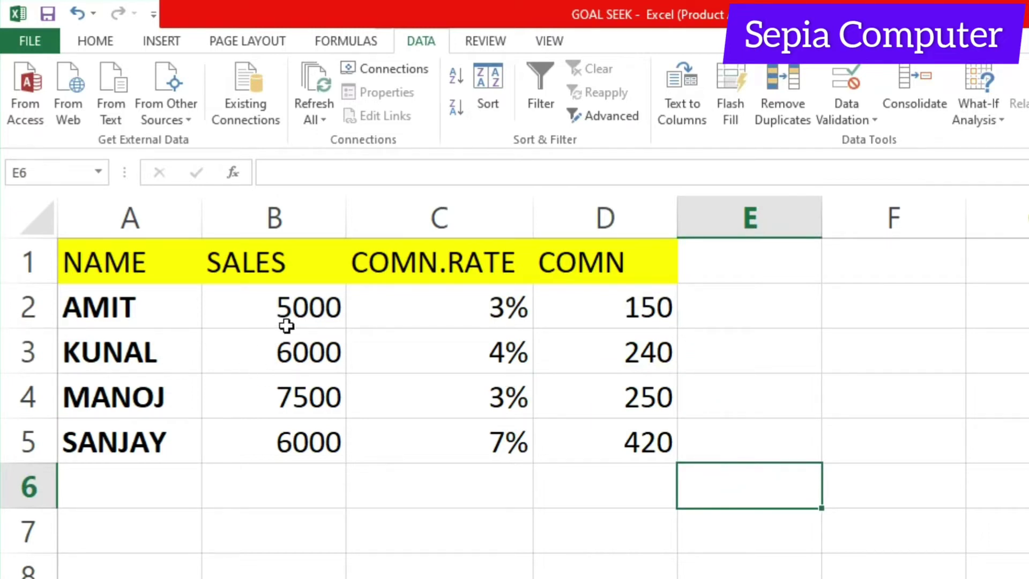
# Compare the sales in B2 and the rate in C2 as candidate inputs for changing the commission in D2.
pyautogui.click(636, 311)
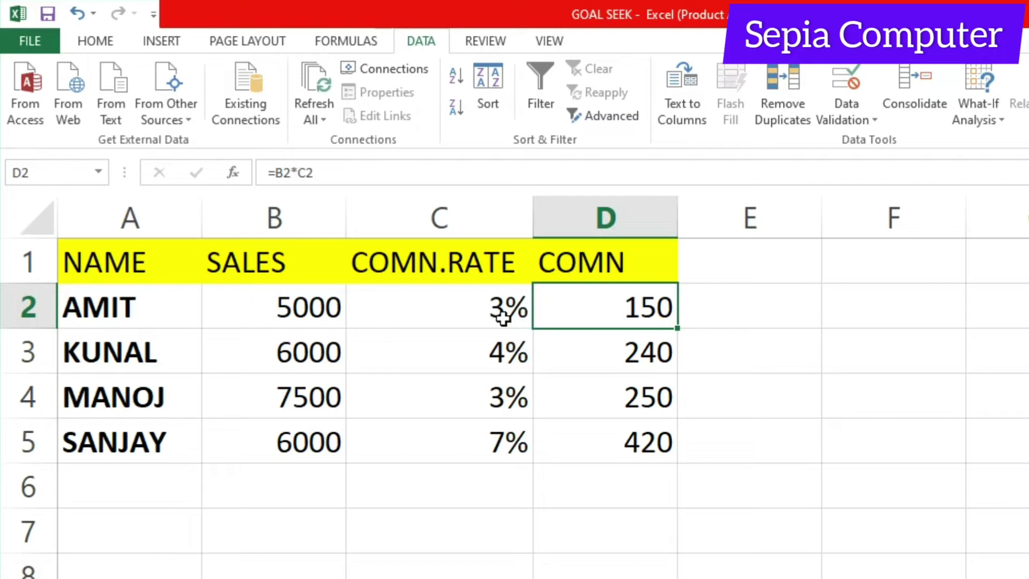
pyautogui.click(747, 363)
pyautogui.click(654, 309)
pyautogui.click(722, 407)
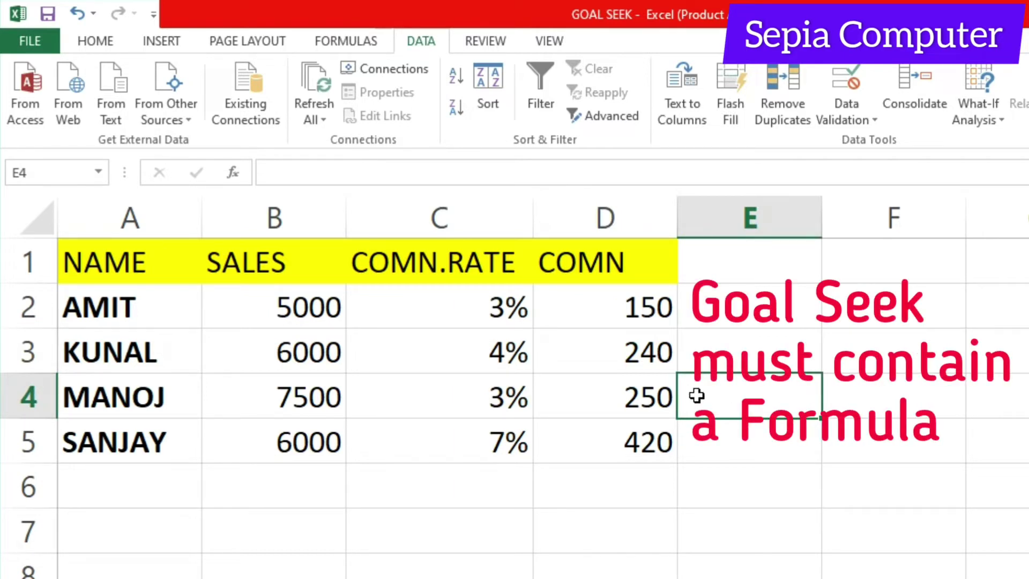
pyautogui.click(644, 315)
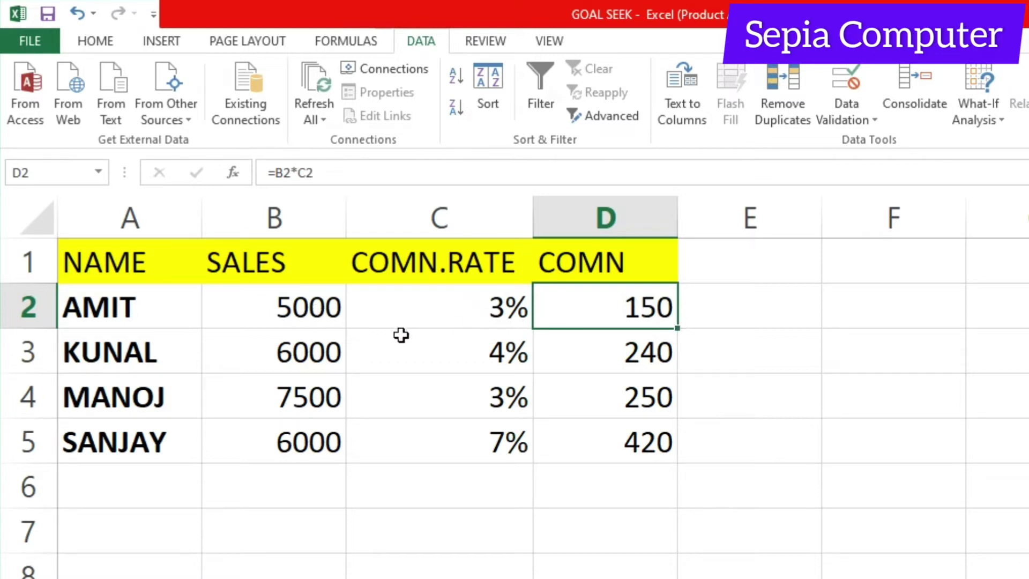
pyautogui.click(297, 315)
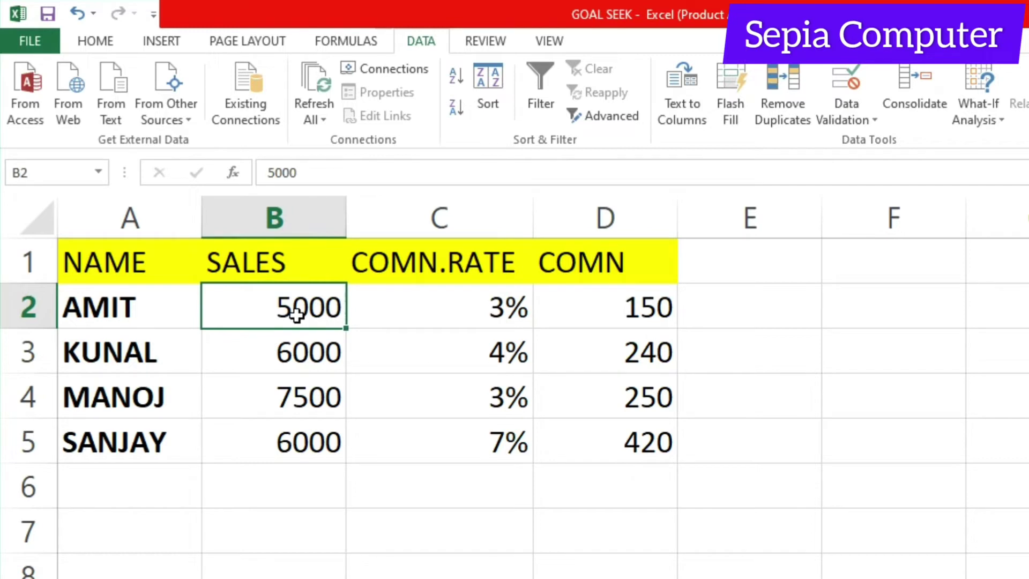
pyautogui.click(454, 315)
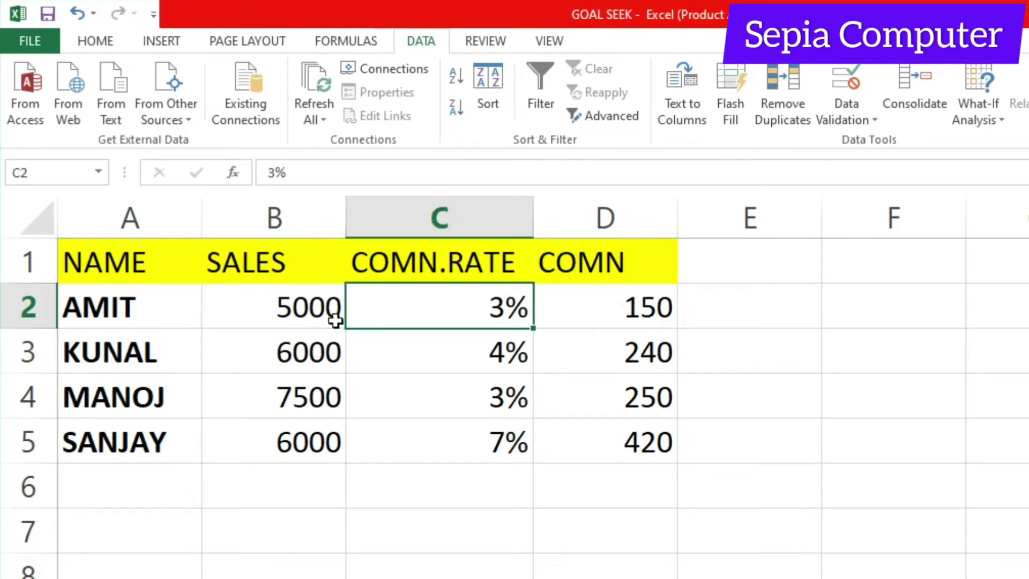
pyautogui.click(318, 313)
pyautogui.click(402, 309)
pyautogui.click(310, 313)
pyautogui.click(432, 310)
pyautogui.click(306, 312)
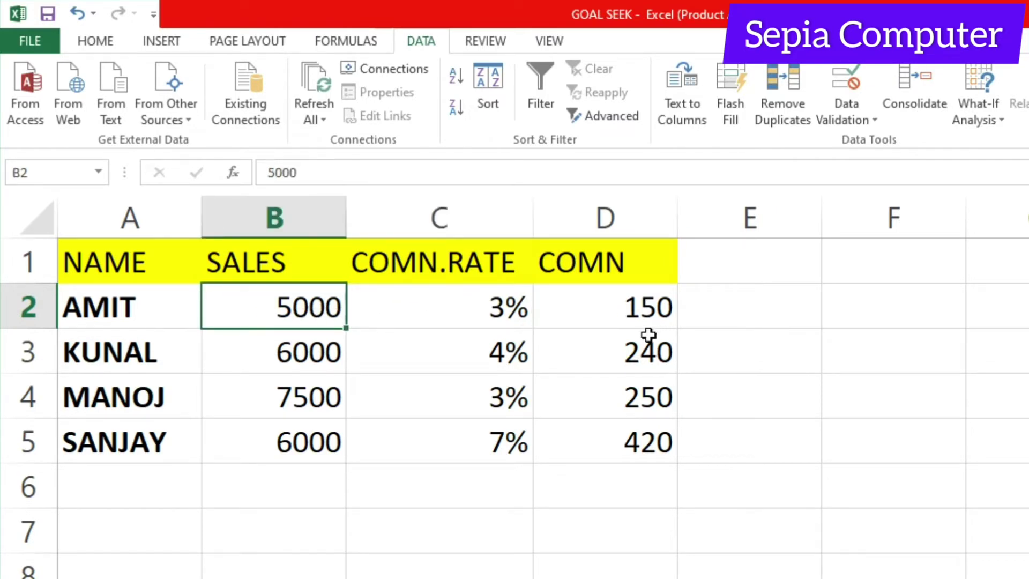
pyautogui.click(652, 308)
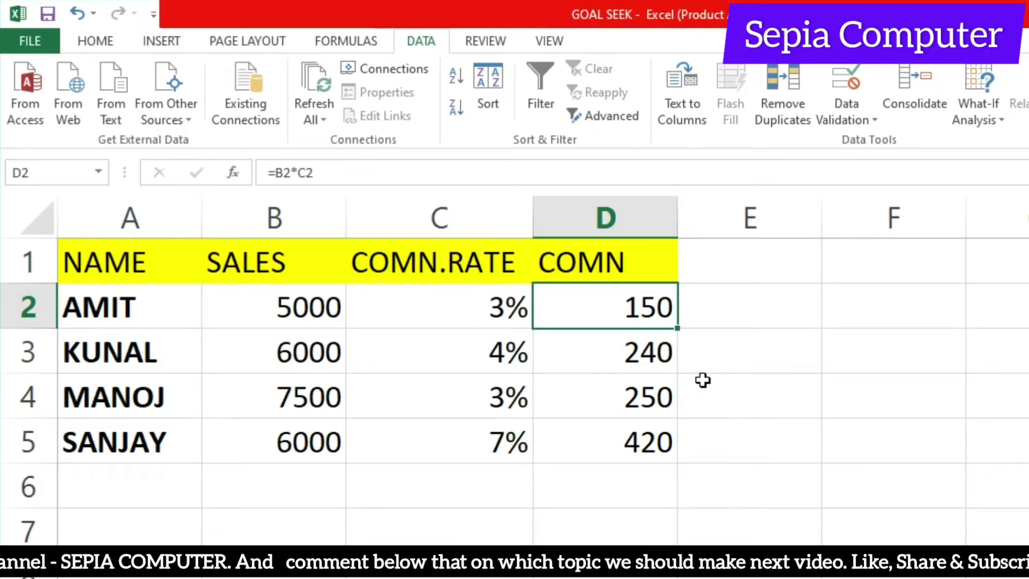
pyautogui.click(767, 420)
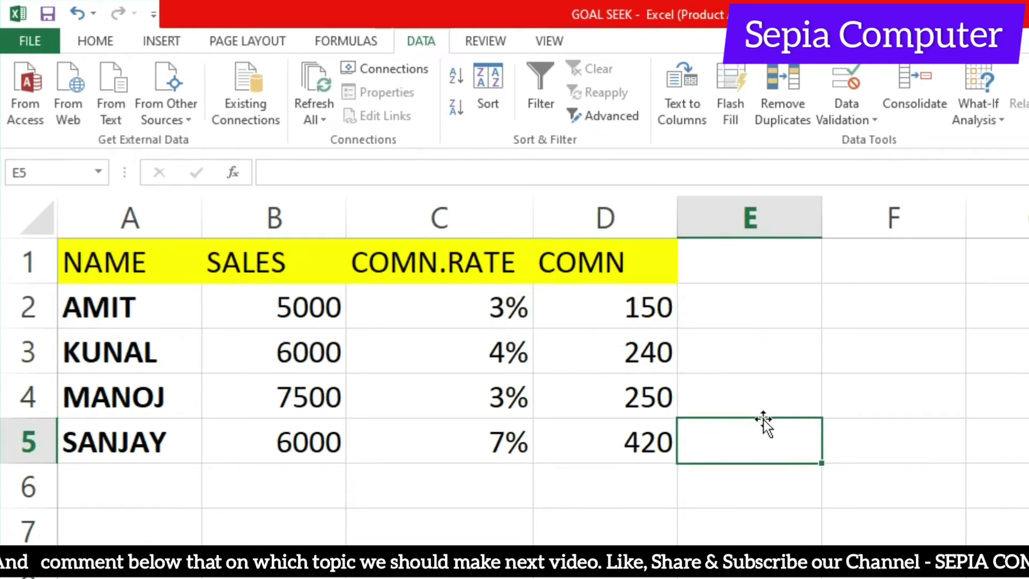
# Run Goal Seek on D2 with a target of 250 by changing the commission rate in C2, and discard the solution.
pyautogui.click(639, 311)
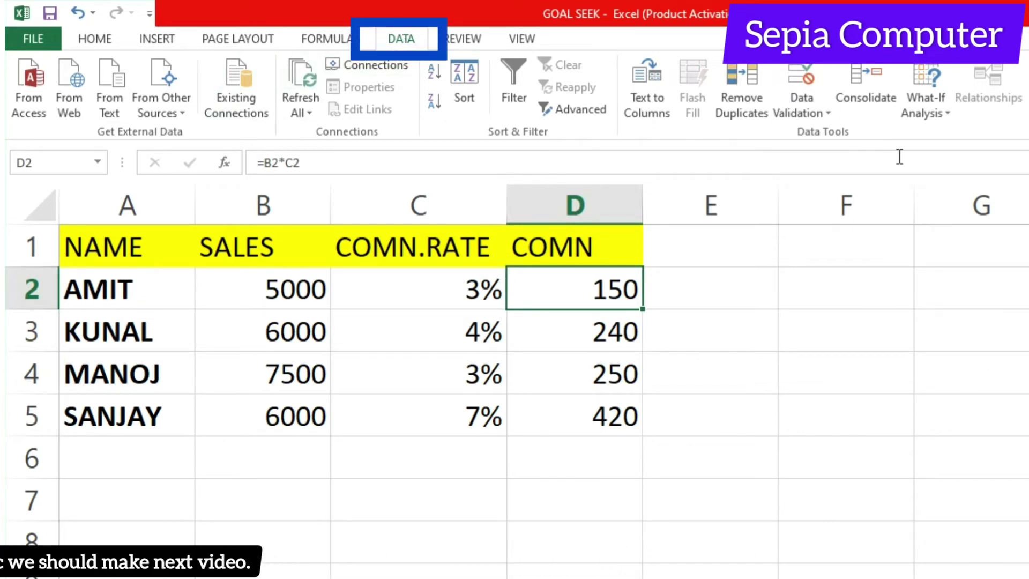
pyautogui.click(945, 114)
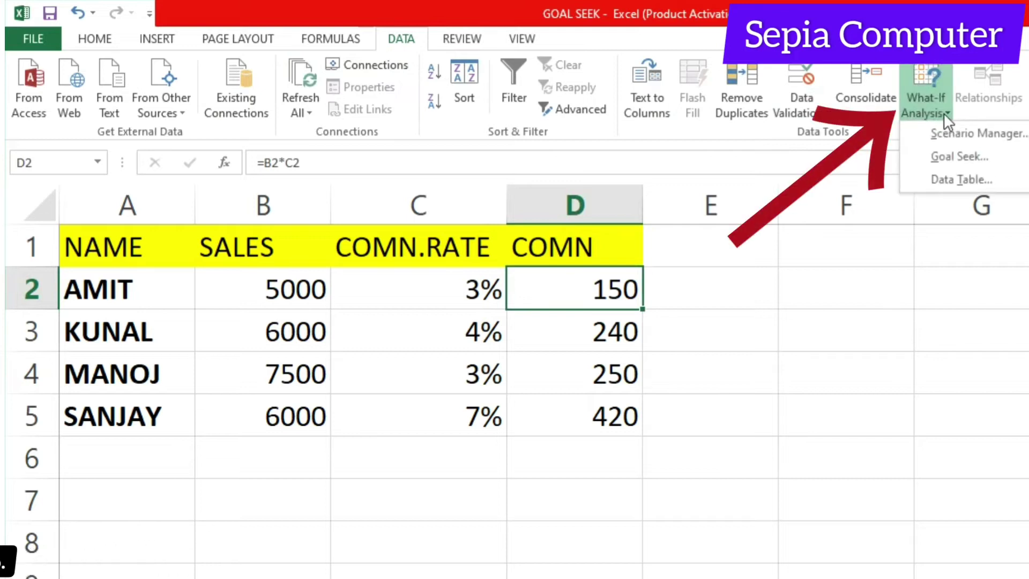
pyautogui.click(953, 156)
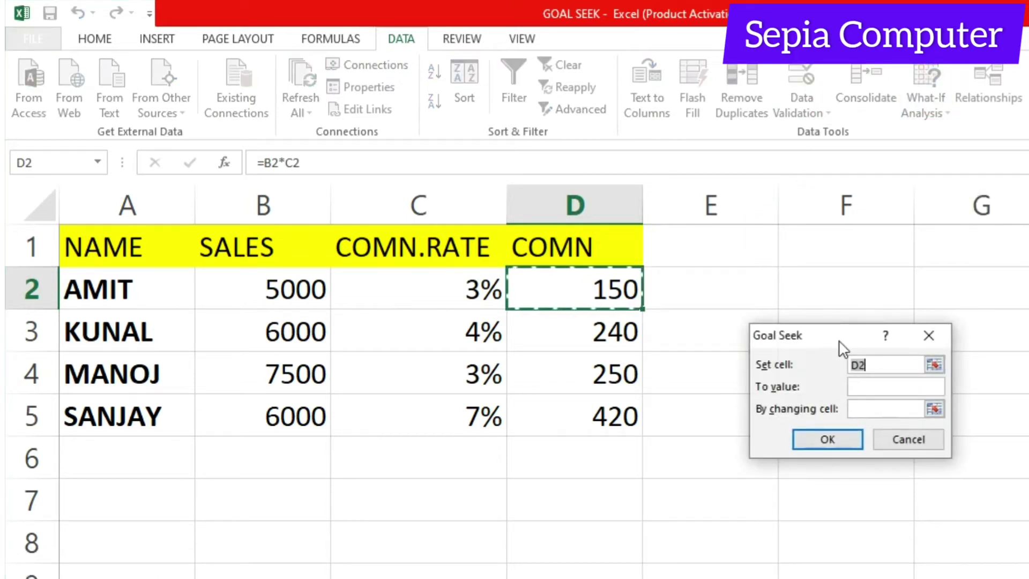
pyautogui.moveTo(840, 342); pyautogui.dragTo(831, 305)
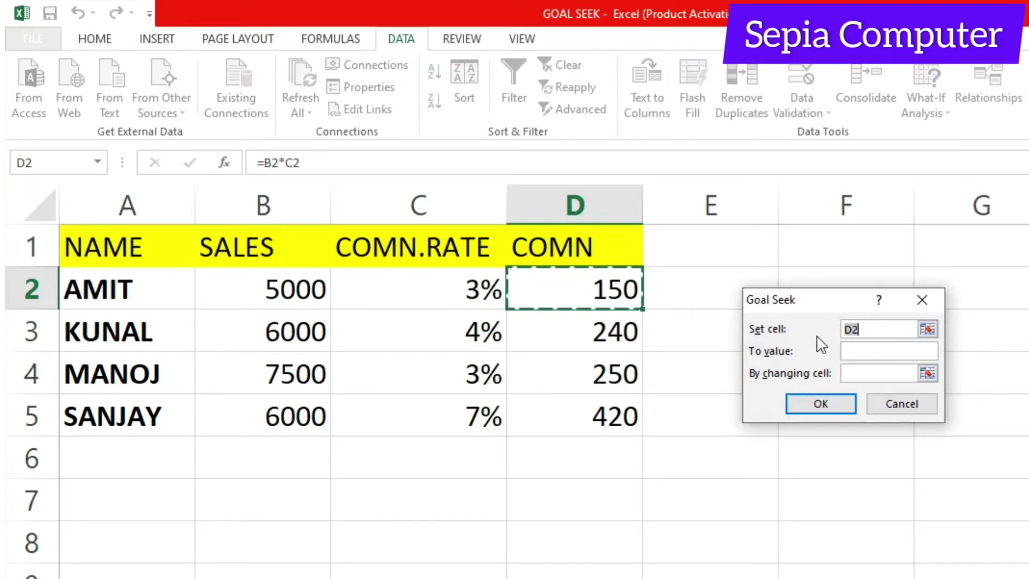
pyautogui.click(873, 331)
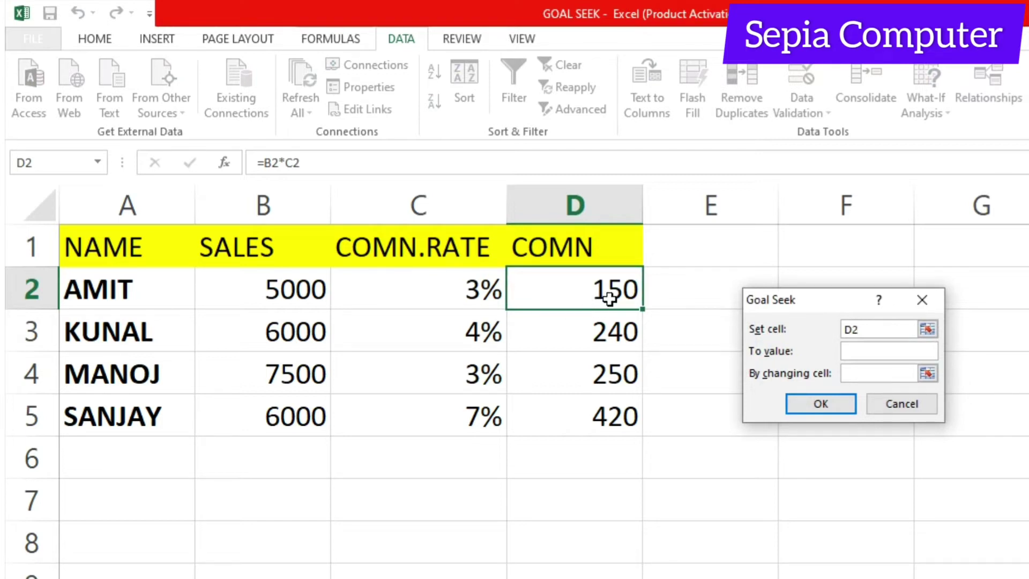
pyautogui.click(860, 349)
pyautogui.click(812, 404)
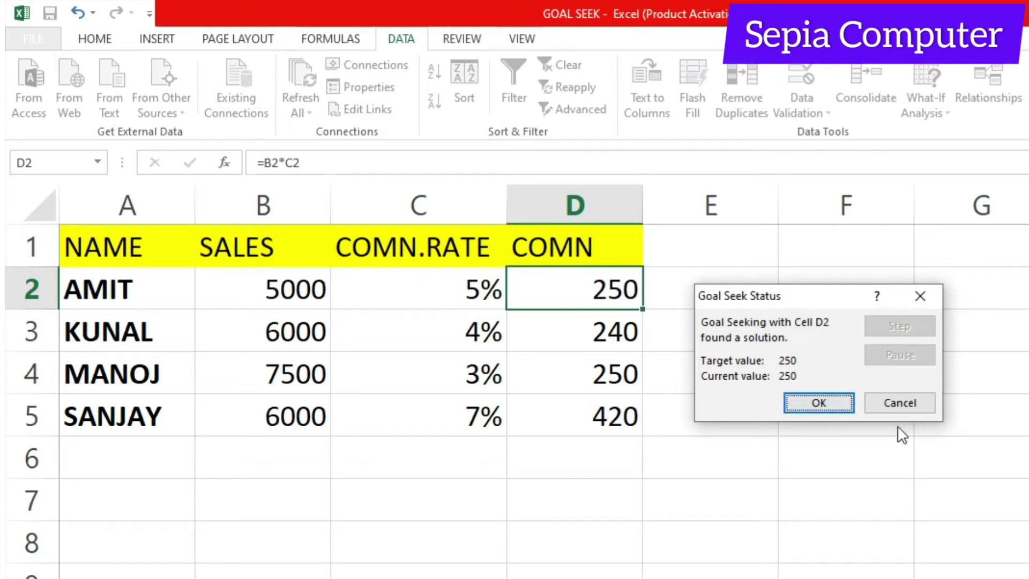
pyautogui.click(900, 407)
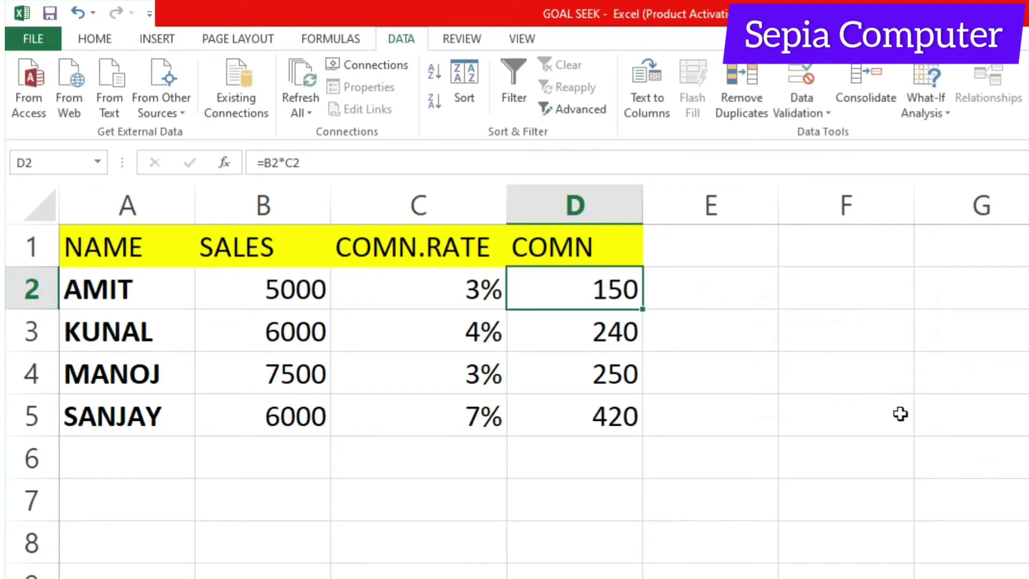
pyautogui.click(965, 461)
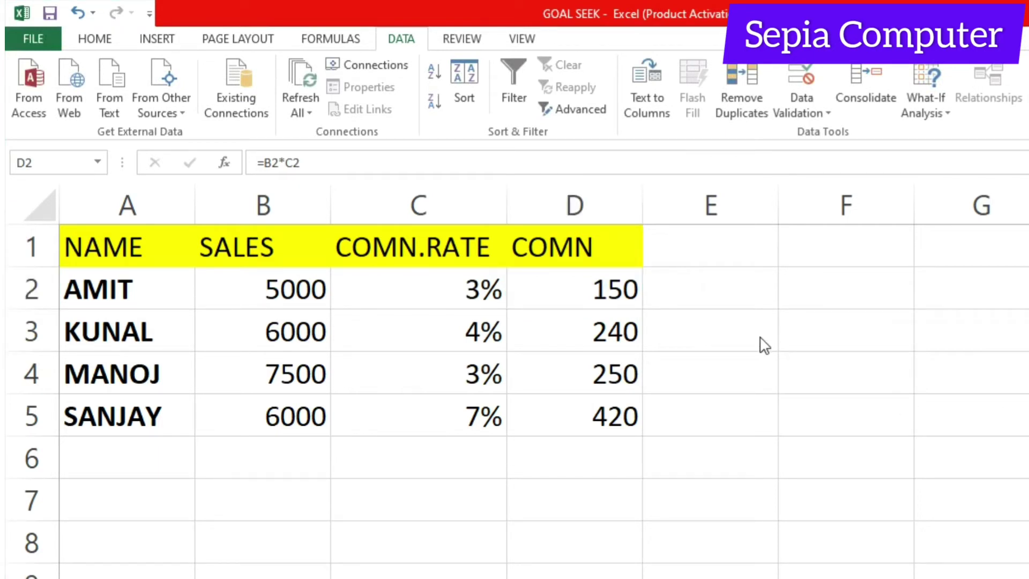
# Run Goal Seek on D2 with a target of 250 by changing the sales in B2, and discard the solution.
pyautogui.click(594, 289)
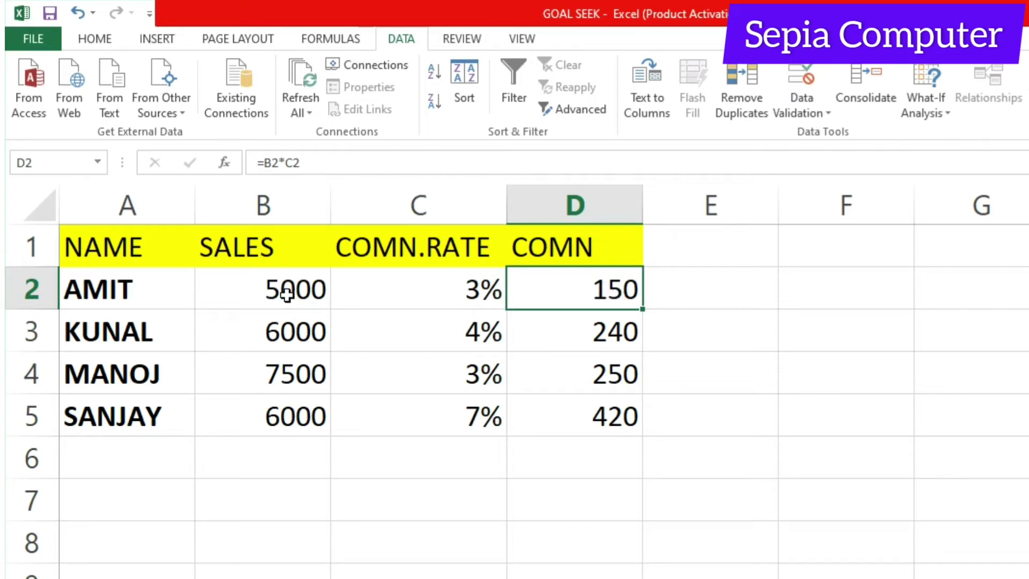
pyautogui.click(926, 477)
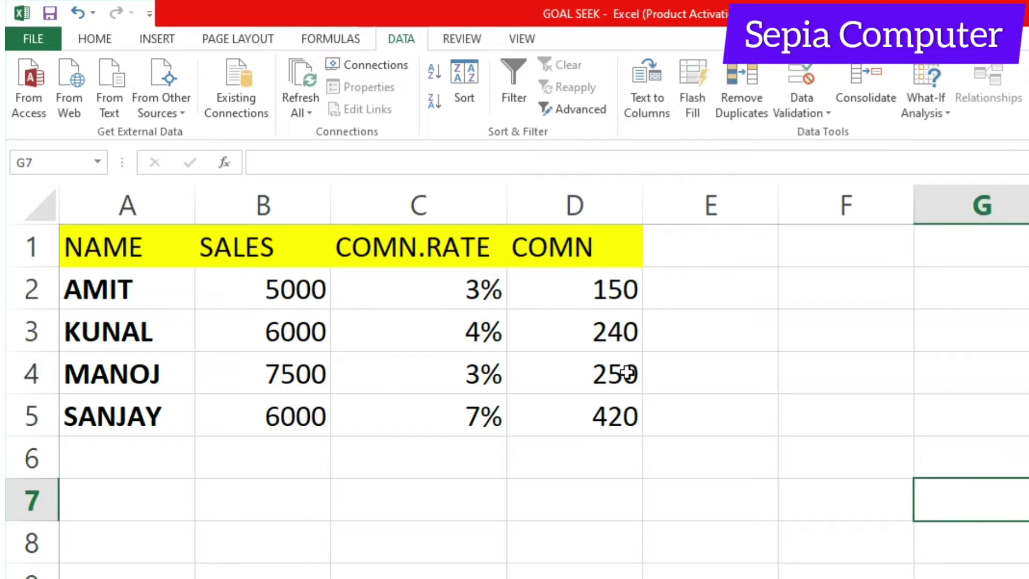
pyautogui.click(617, 291)
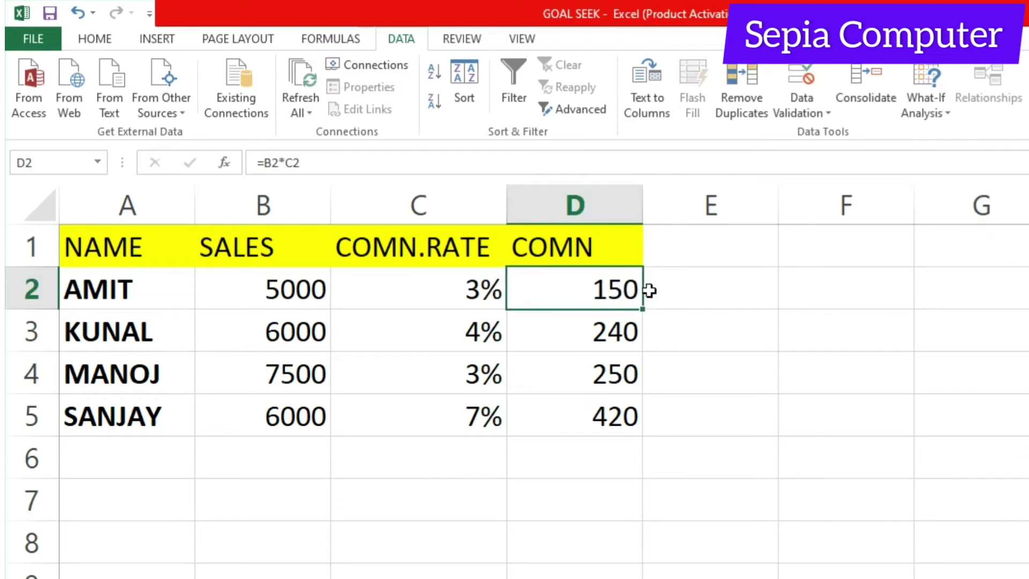
pyautogui.click(940, 111)
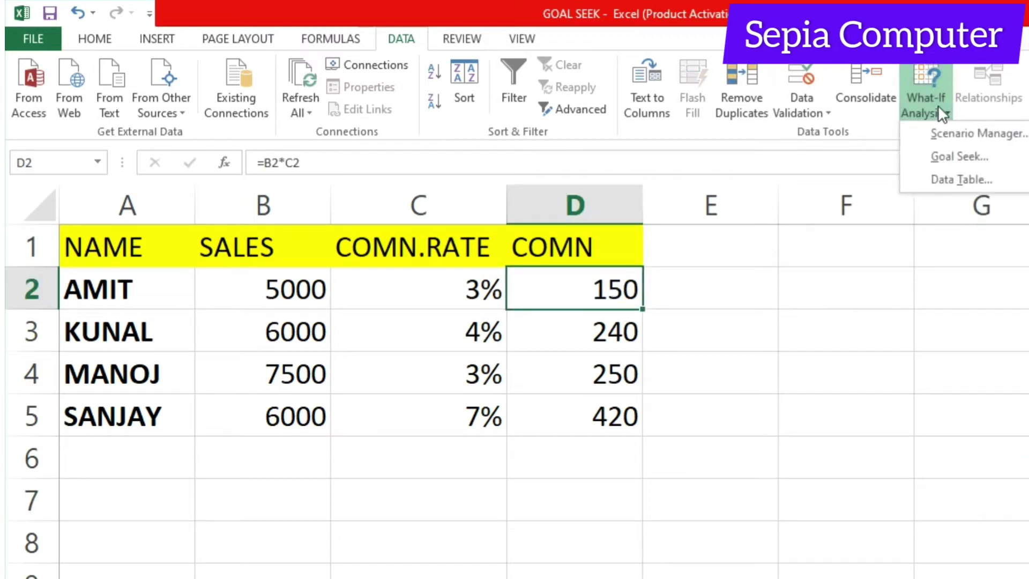
pyautogui.click(943, 159)
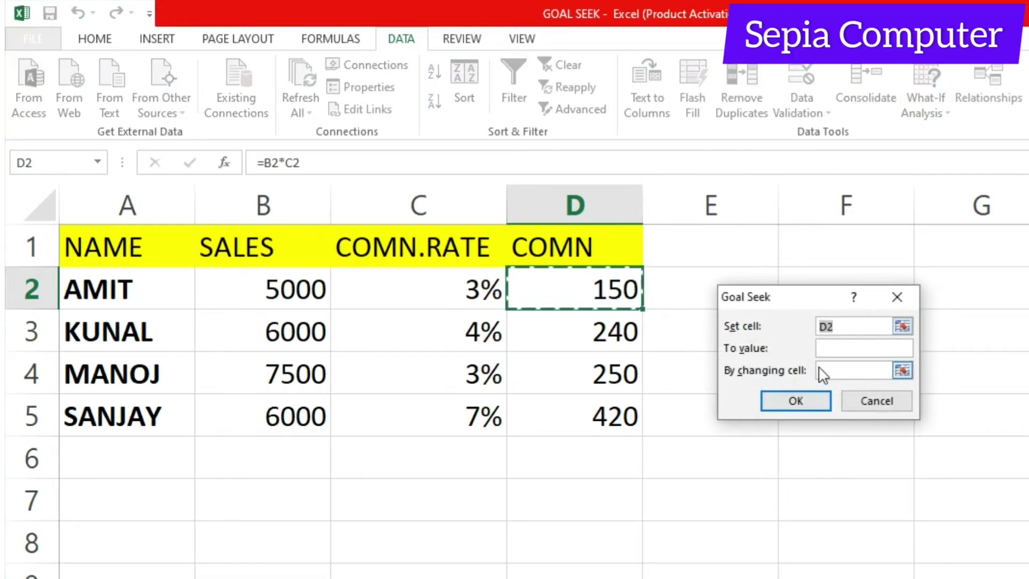
pyautogui.click(834, 348)
pyautogui.moveTo(794, 305); pyautogui.dragTo(853, 312)
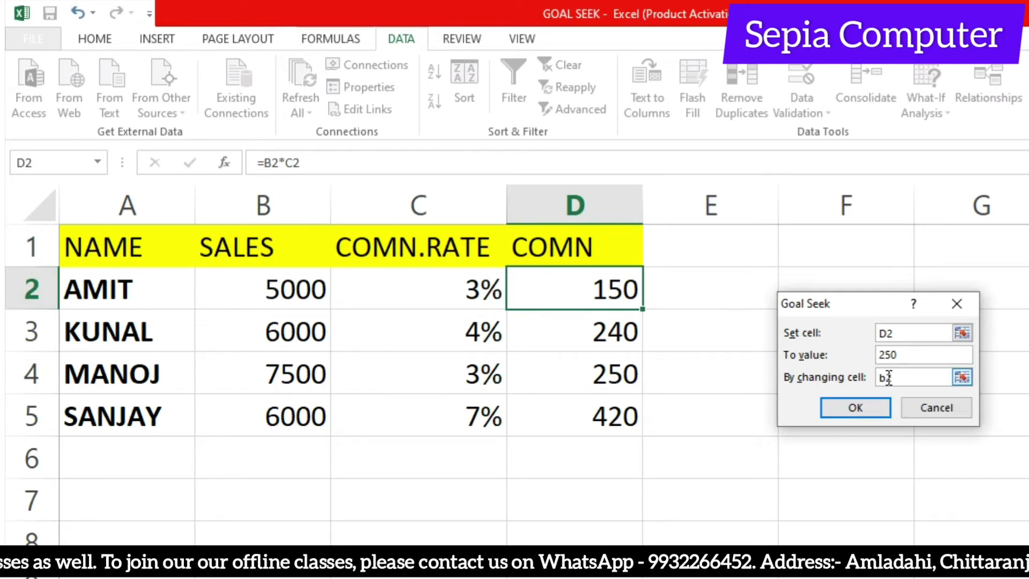
pyautogui.write('2')
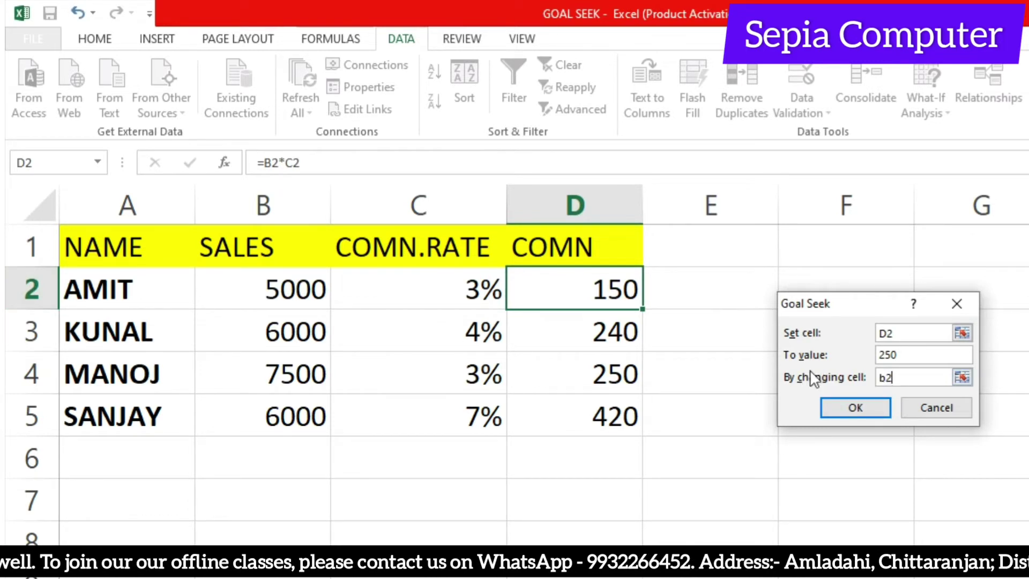
pyautogui.click(854, 411)
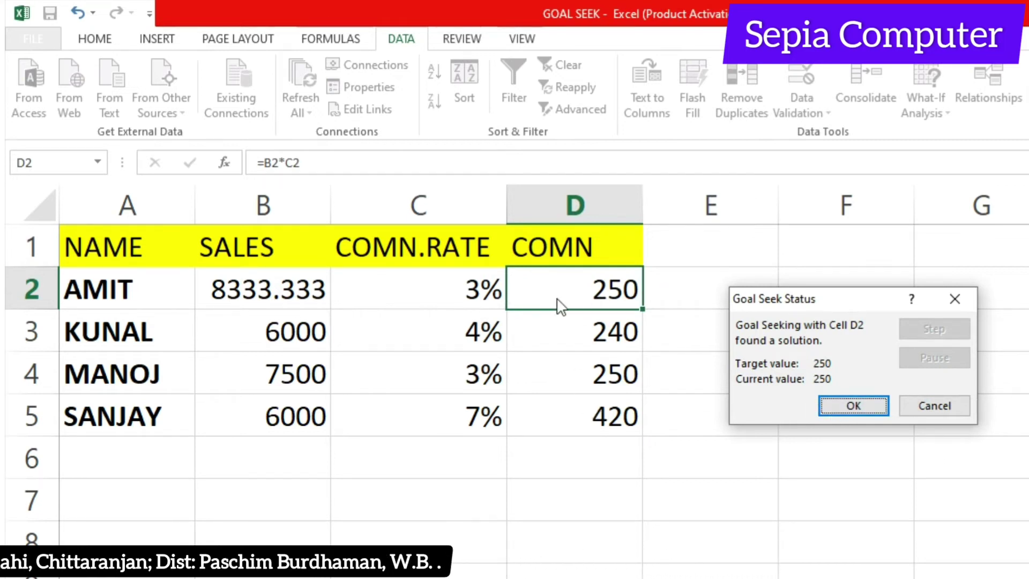
pyautogui.click(950, 410)
pyautogui.click(817, 414)
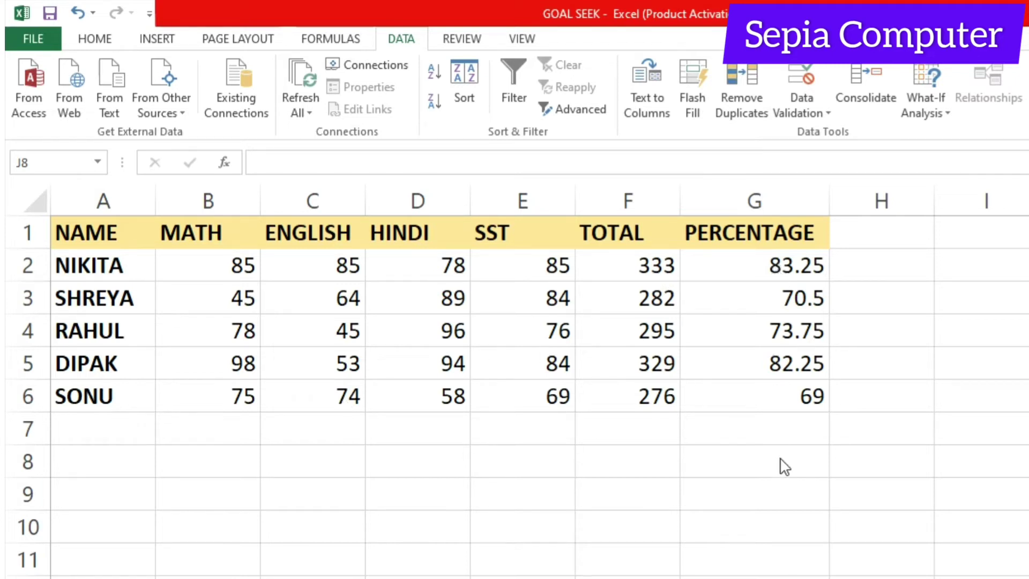
# Examine the SUM formula in F2 that totals the four subject marks in B2:E2.
pyautogui.click(772, 429)
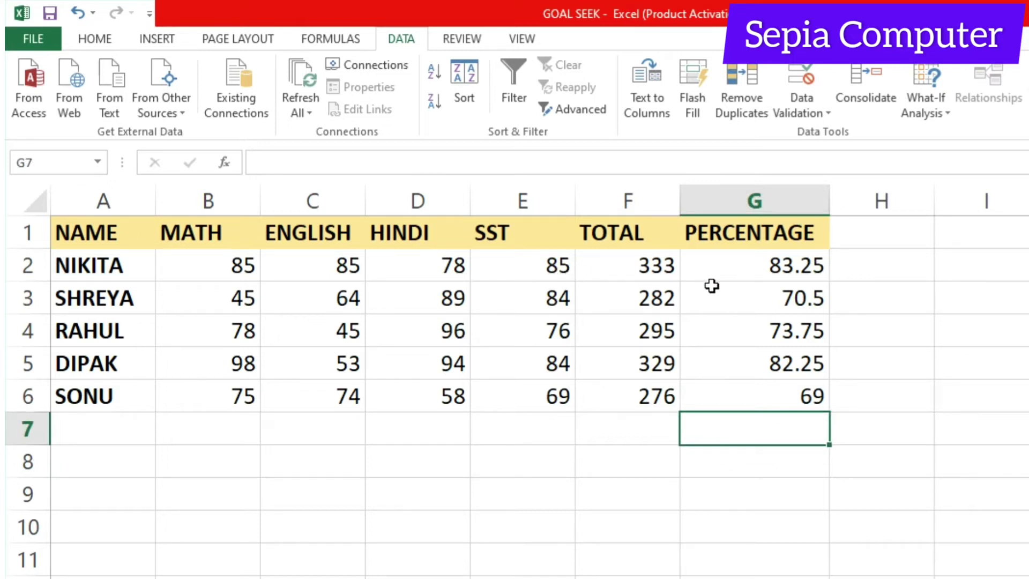
pyautogui.click(642, 267)
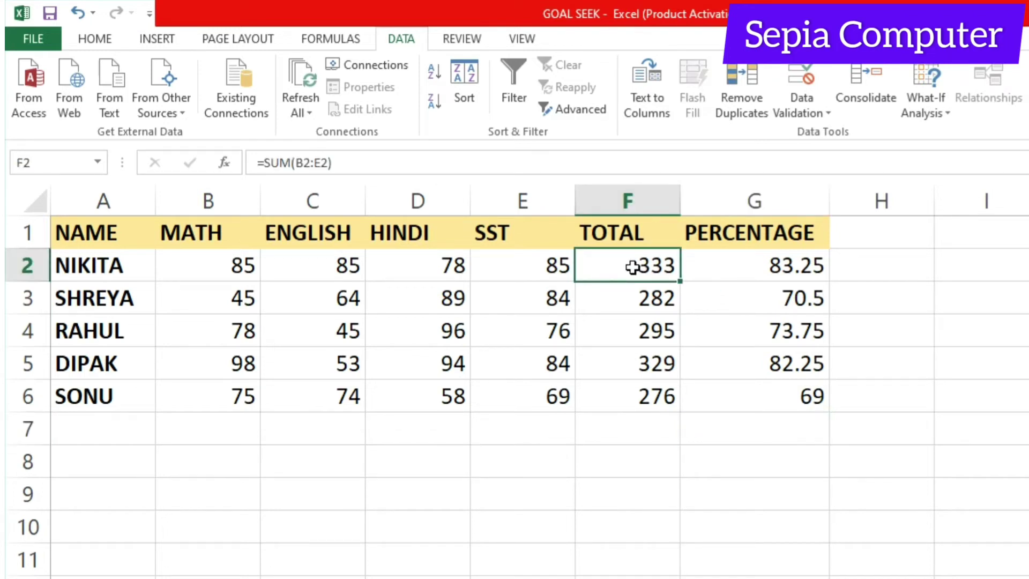
pyautogui.doubleClick(633, 267)
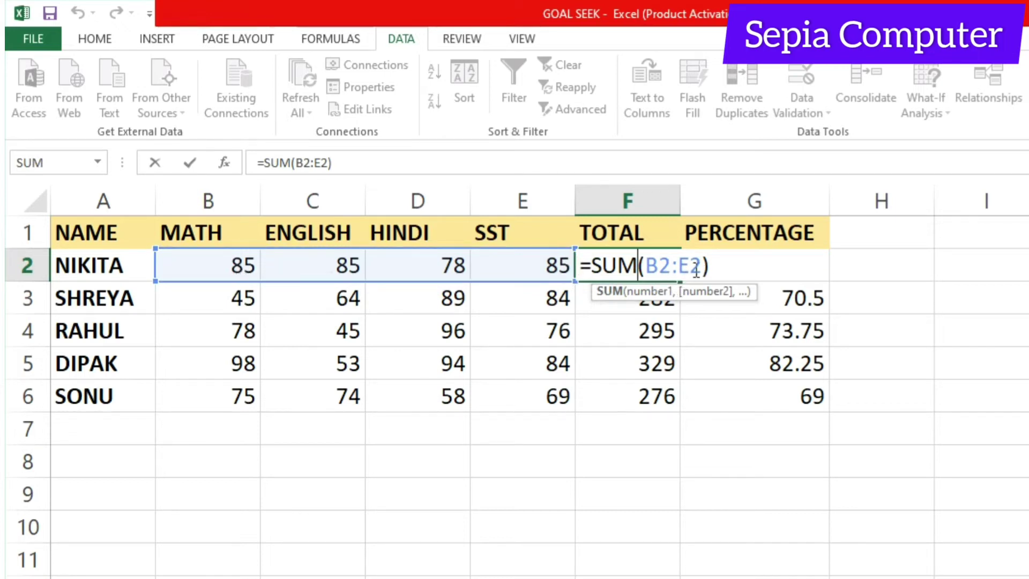
pyautogui.press('Return')
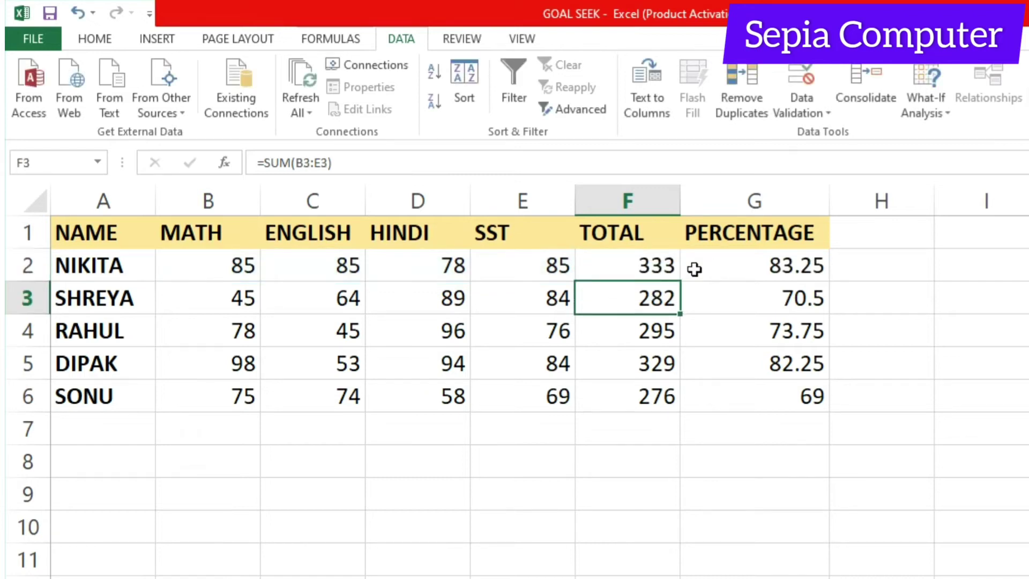
# Clear the totals in F3:F6 and refill them by copying the SUM formula down from F2.
pyautogui.click(655, 268)
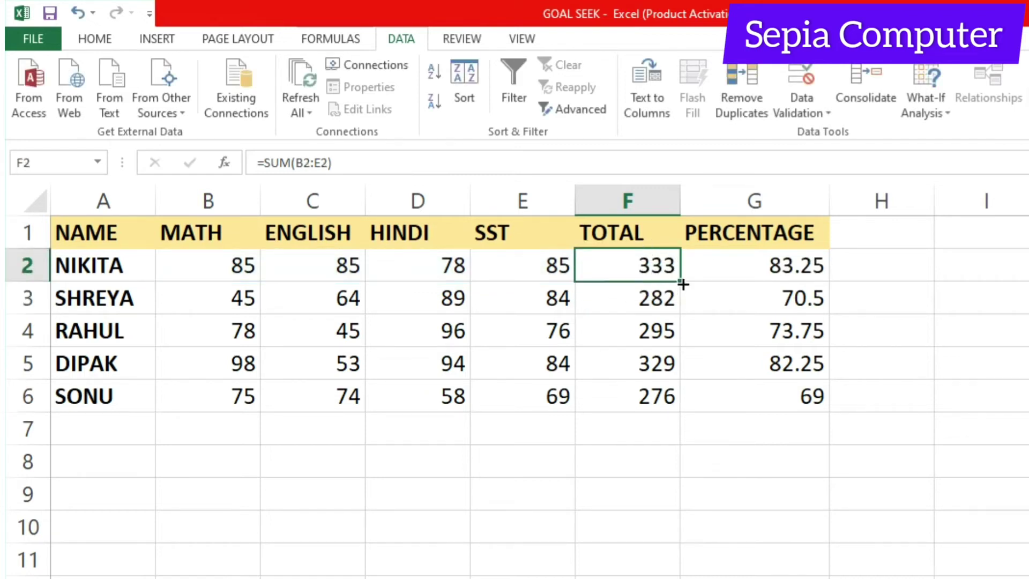
pyautogui.moveTo(657, 300); pyautogui.dragTo(664, 393)
pyautogui.press('Delete')
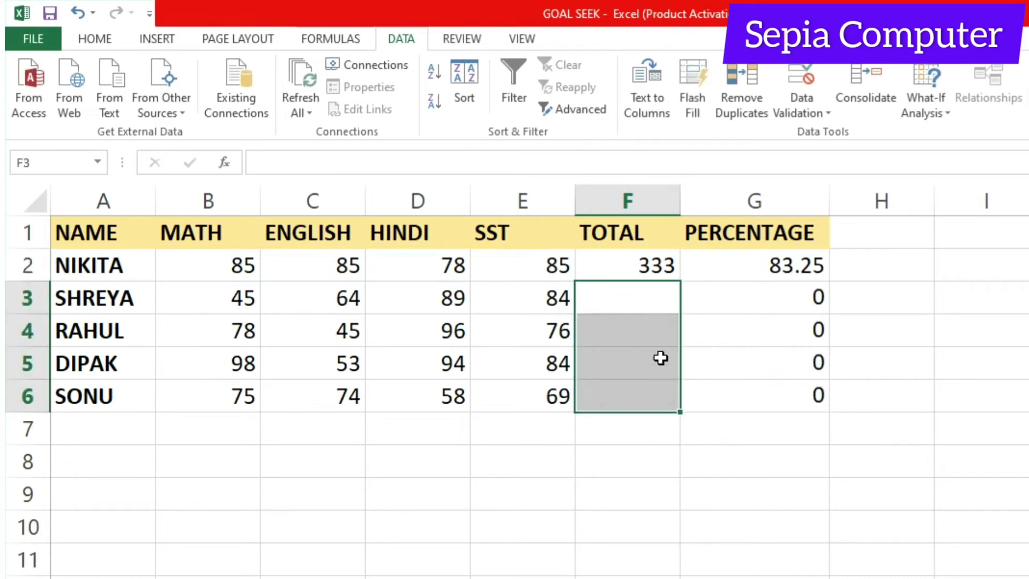
pyautogui.click(654, 273)
pyautogui.moveTo(679, 283); pyautogui.dragTo(680, 414)
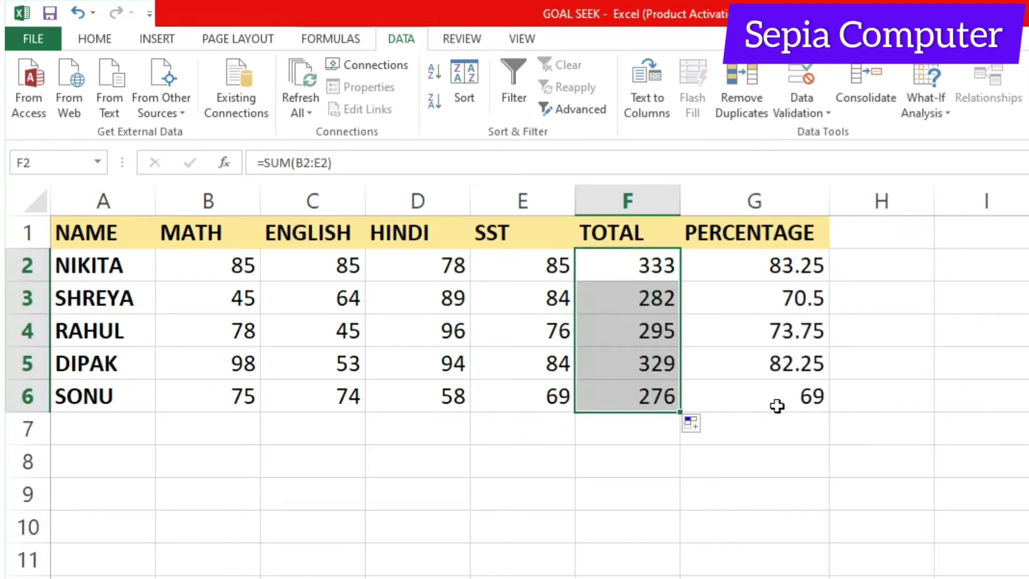
# Examine the percentage formula in G2 that divides the total in F2 by 4.
pyautogui.click(772, 265)
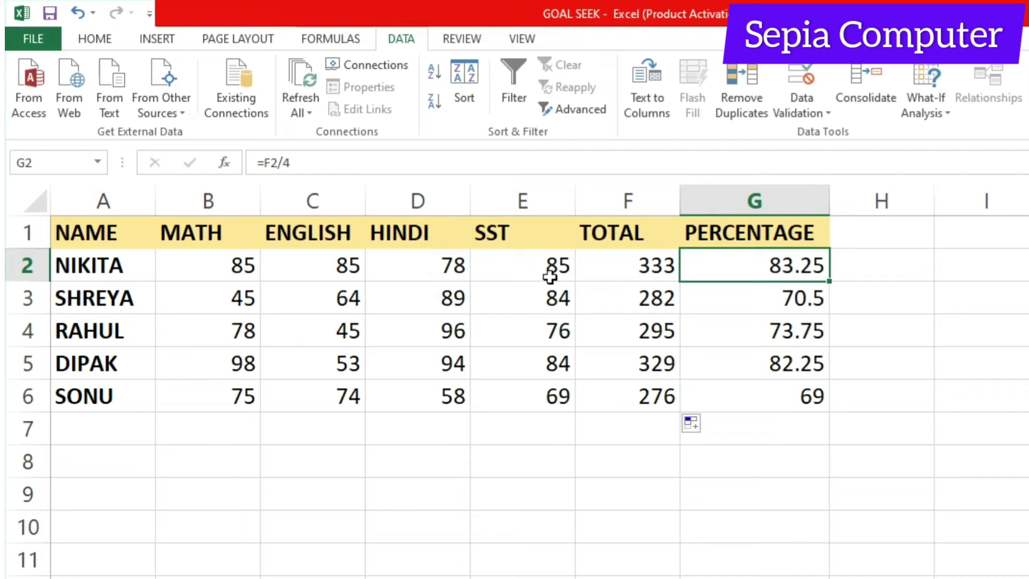
pyautogui.doubleClick(784, 266)
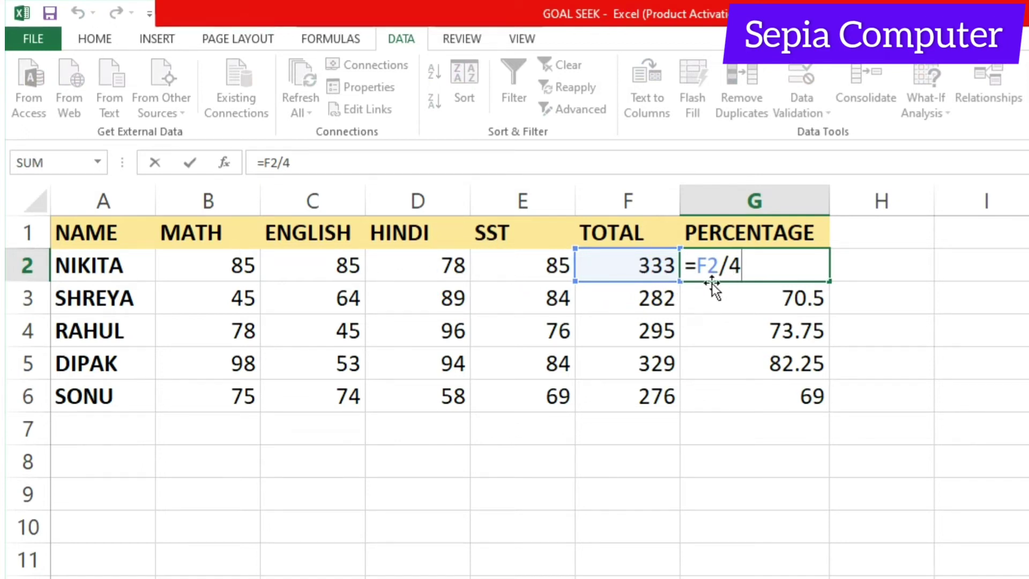
pyautogui.press('Return')
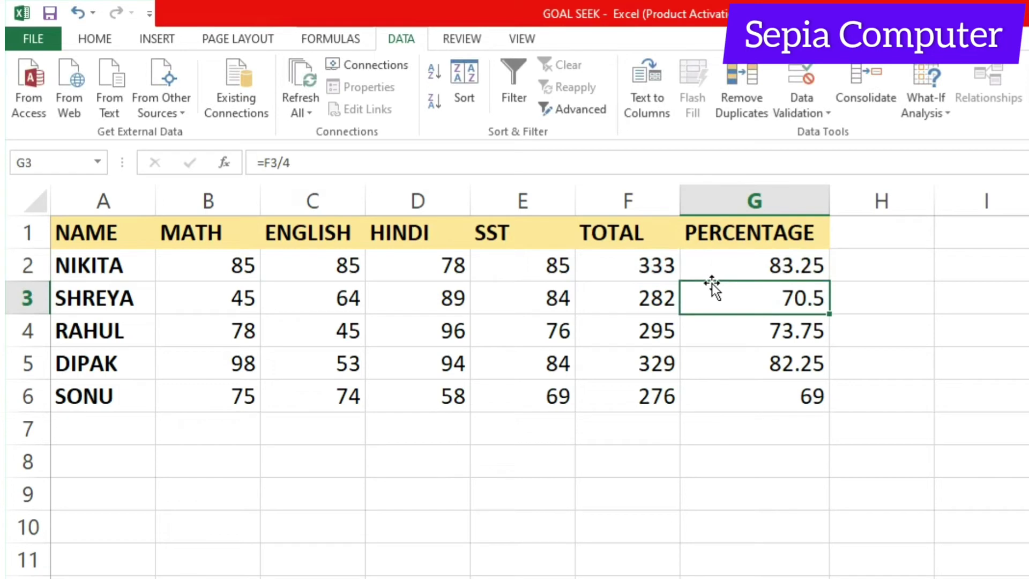
pyautogui.click(919, 395)
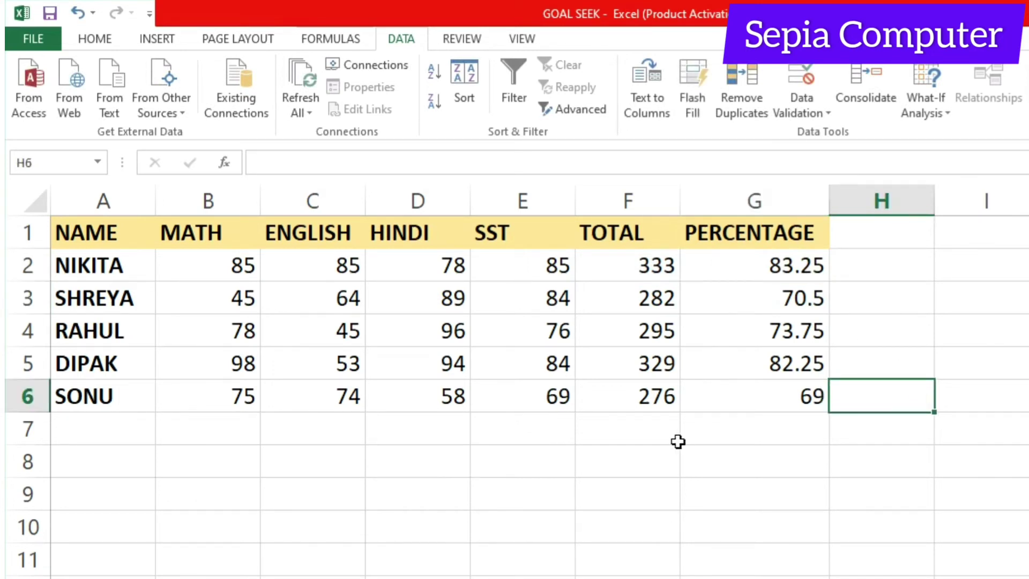
# Review the student in row 3, comparing the Math mark in B3 with the percentage in G3.
pyautogui.click(102, 300)
pyautogui.click(213, 305)
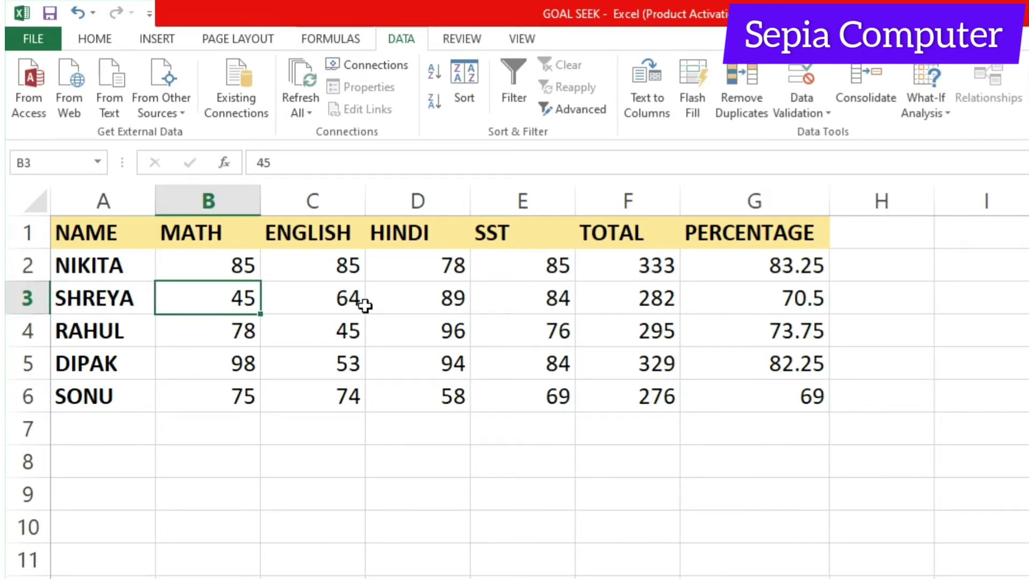
pyautogui.click(805, 311)
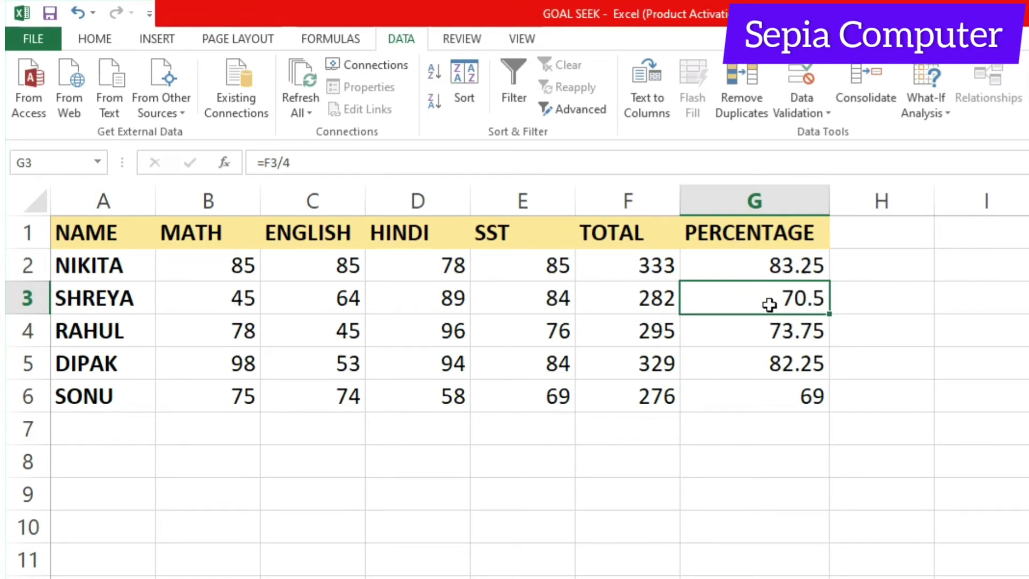
pyautogui.click(926, 448)
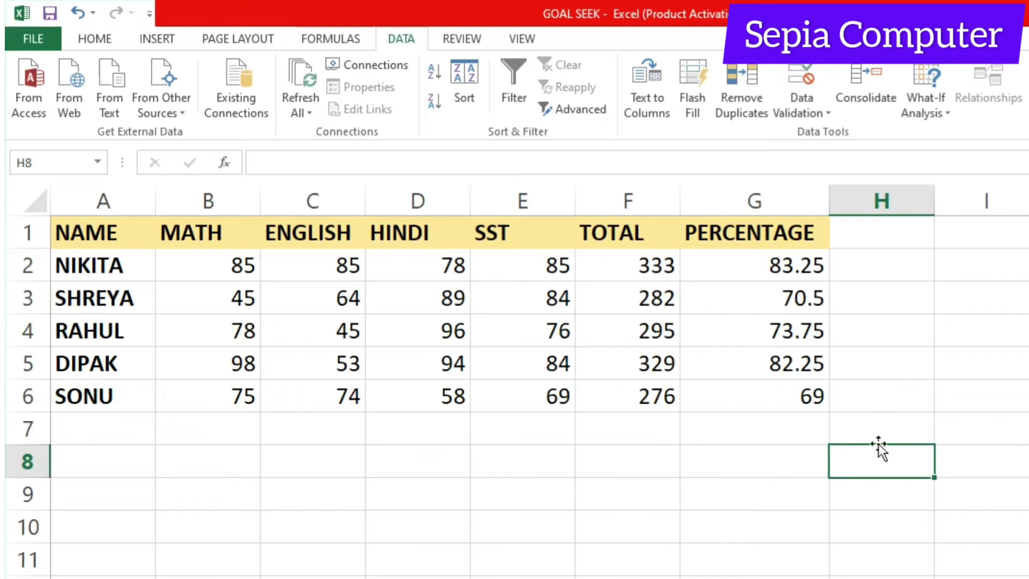
# Run Goal Seek on G3 with a target of 80 by changing the Math mark in B3, and discard the solution.
pyautogui.click(789, 301)
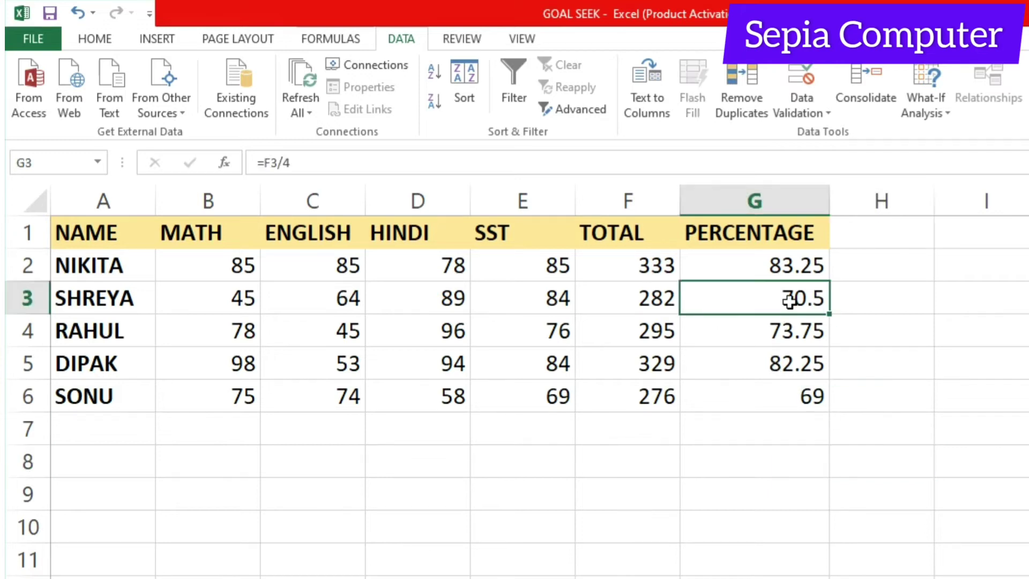
pyautogui.click(941, 114)
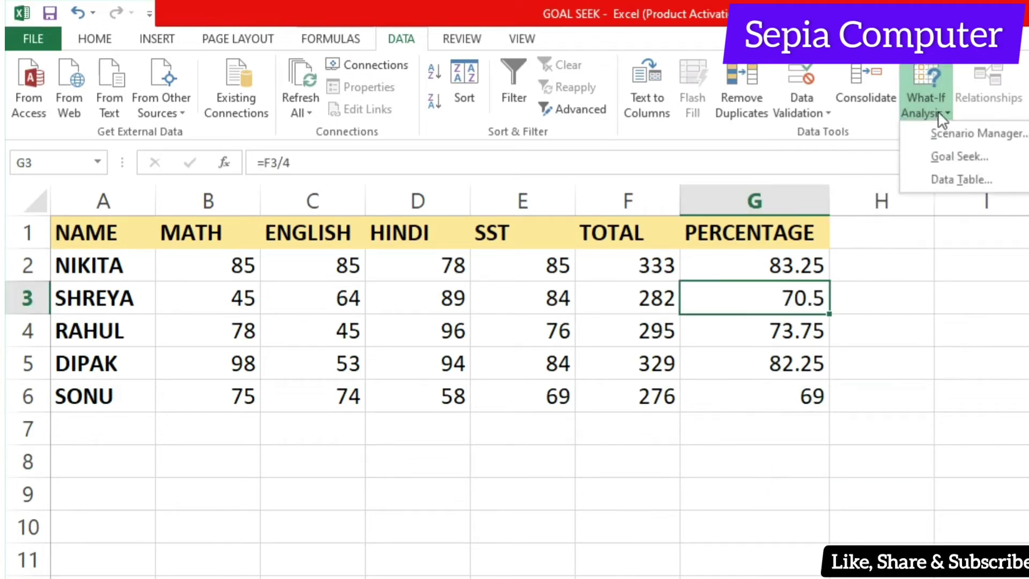
pyautogui.click(954, 154)
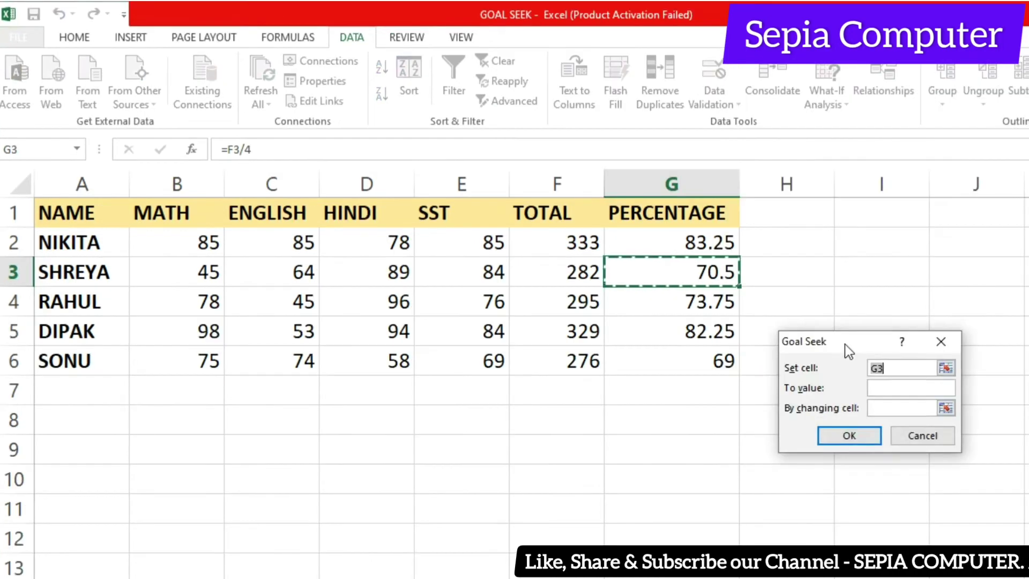
pyautogui.moveTo(845, 343); pyautogui.dragTo(856, 302)
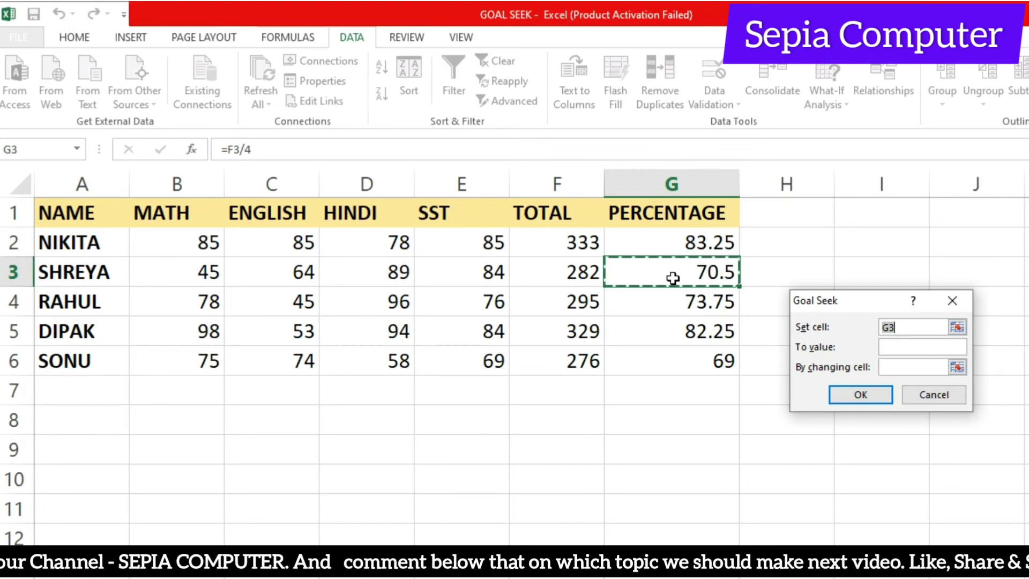
pyautogui.click(888, 351)
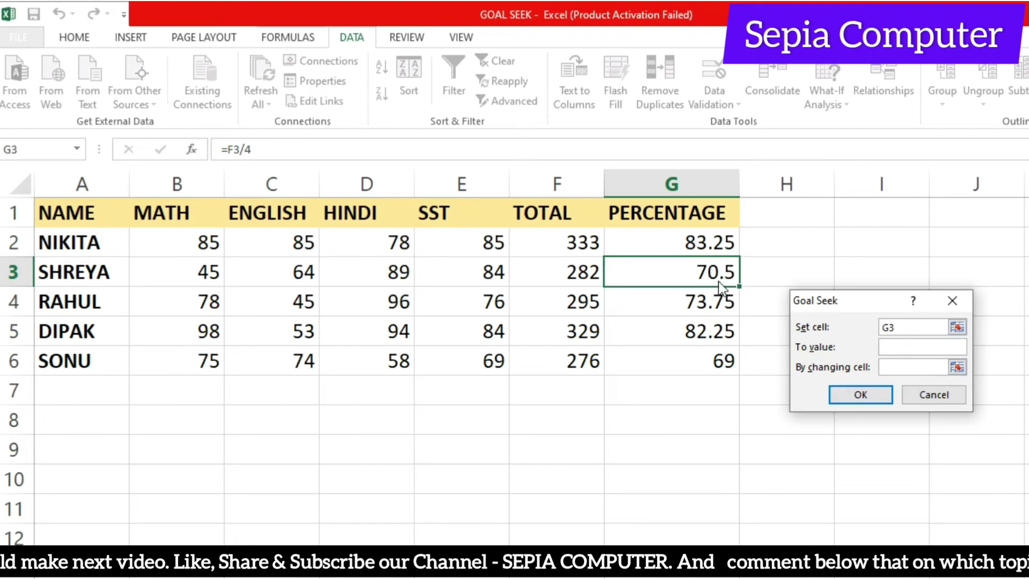
pyautogui.write('80')
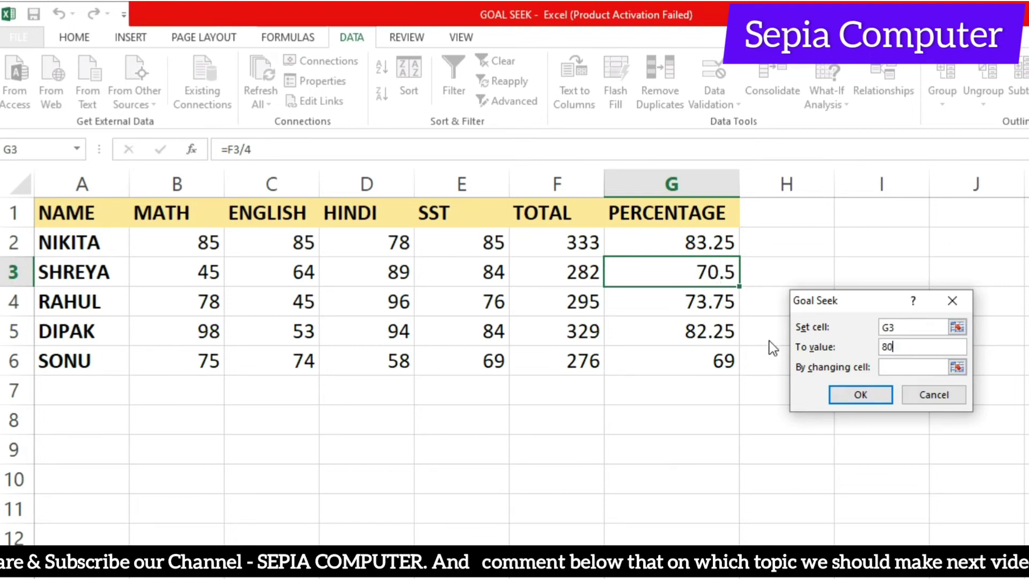
pyautogui.click(893, 369)
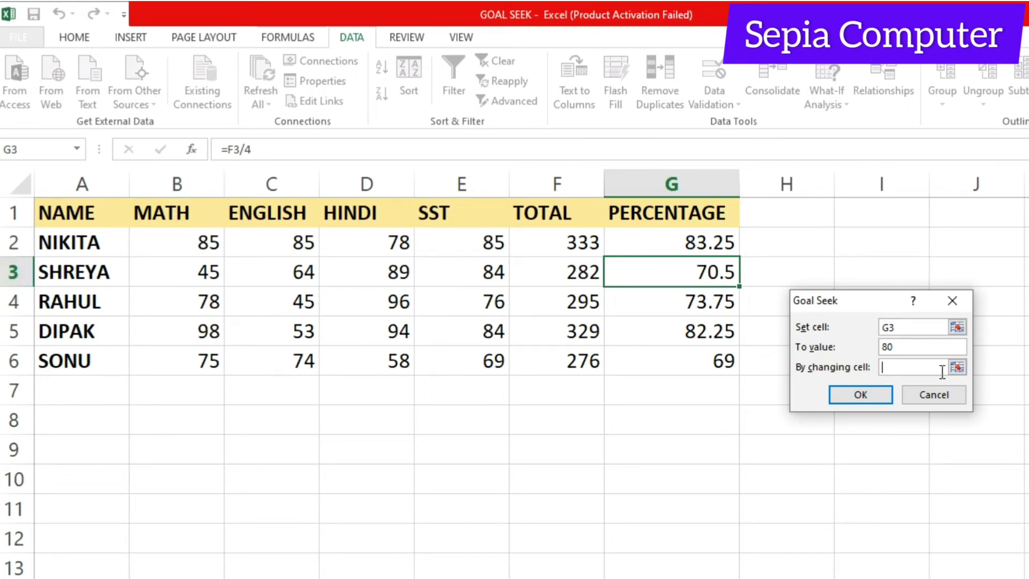
pyautogui.write('b3')
pyautogui.click(867, 393)
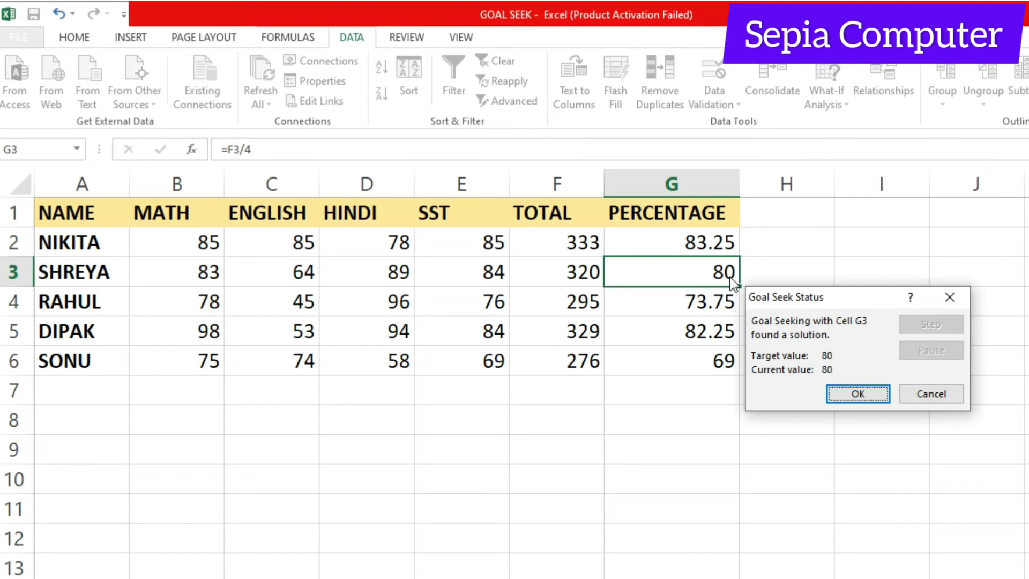
pyautogui.click(927, 398)
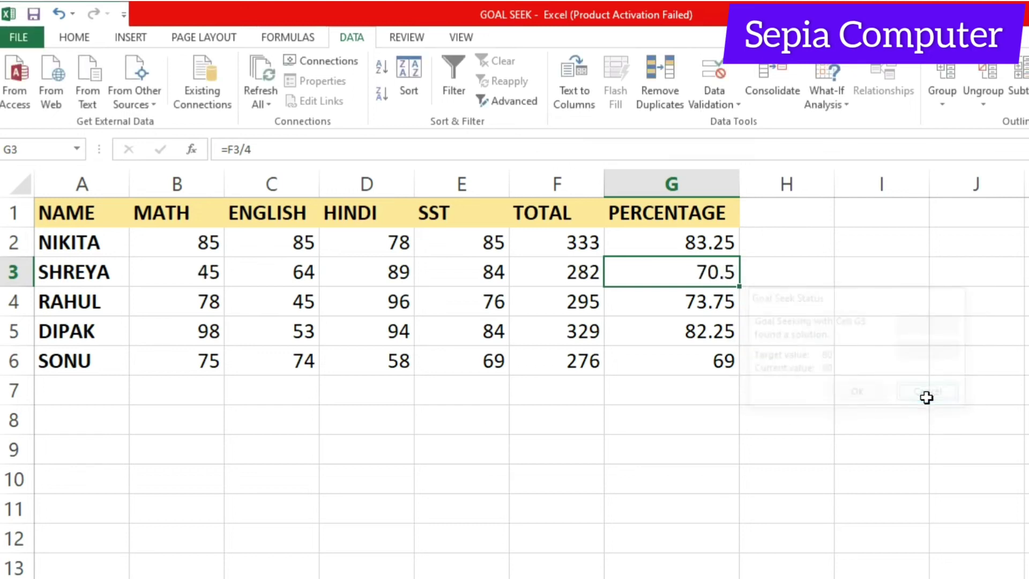
pyautogui.click(879, 396)
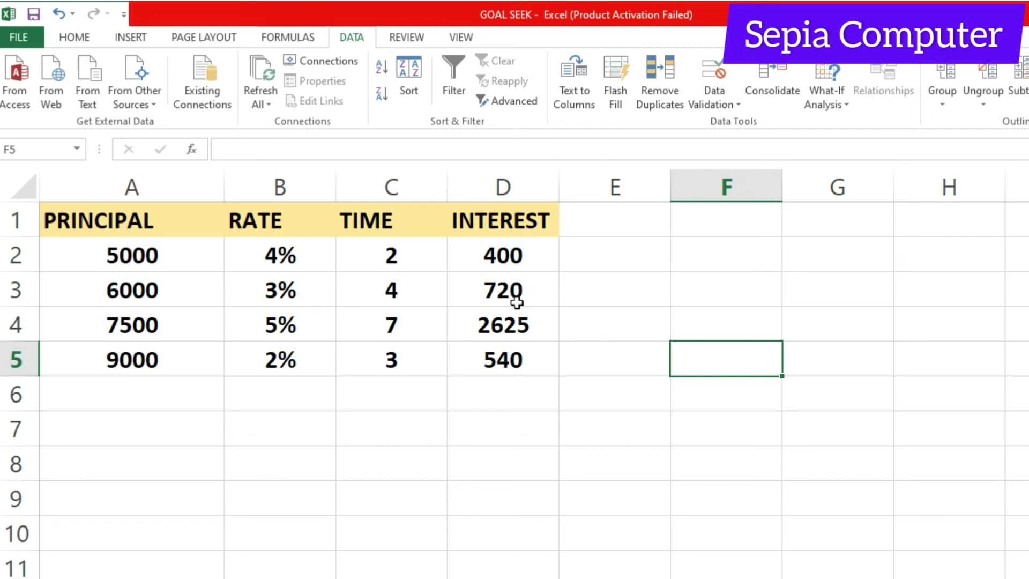
# Examine the interest formula in D2 and the principal, rate and time cells A2, B2 and C2 it multiplies.
pyautogui.click(522, 260)
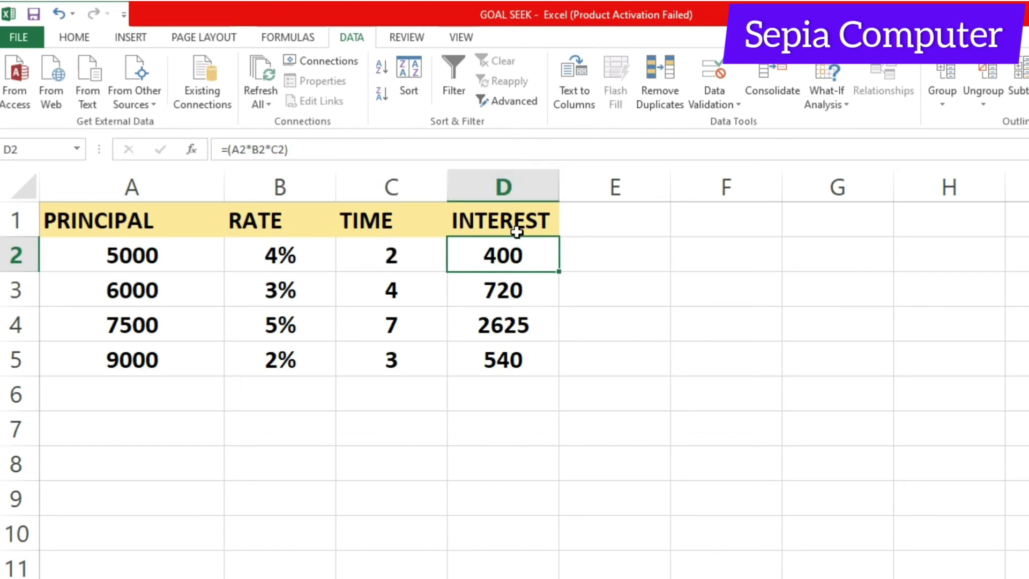
pyautogui.click(568, 317)
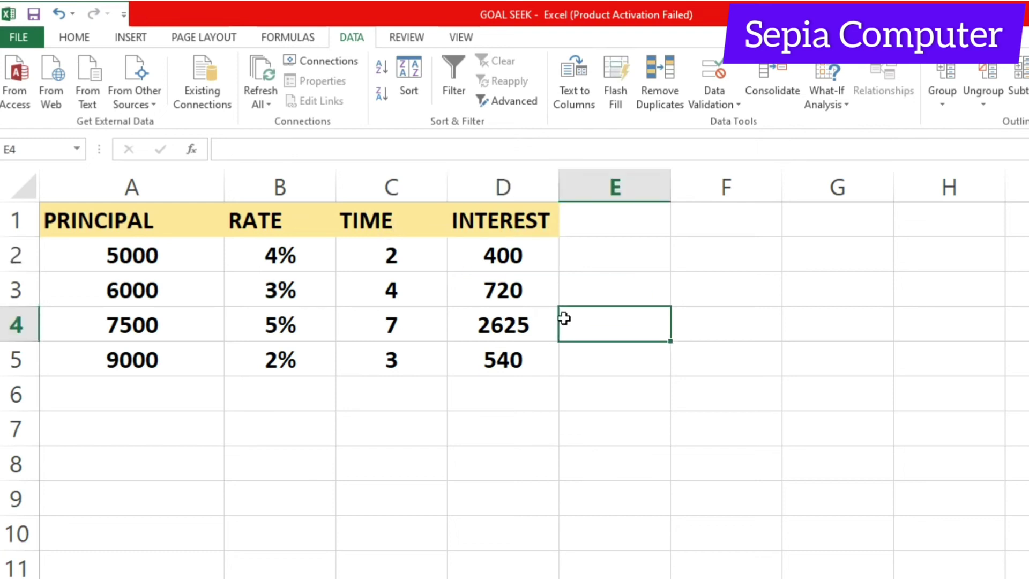
pyautogui.click(519, 258)
pyautogui.doubleClick(506, 256)
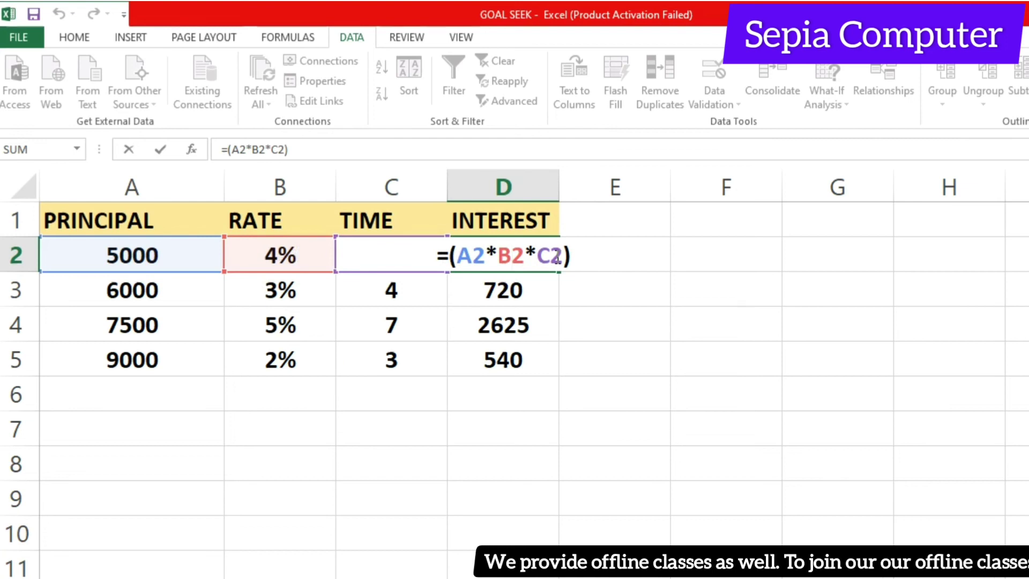
pyautogui.press('Return')
pyautogui.click(683, 348)
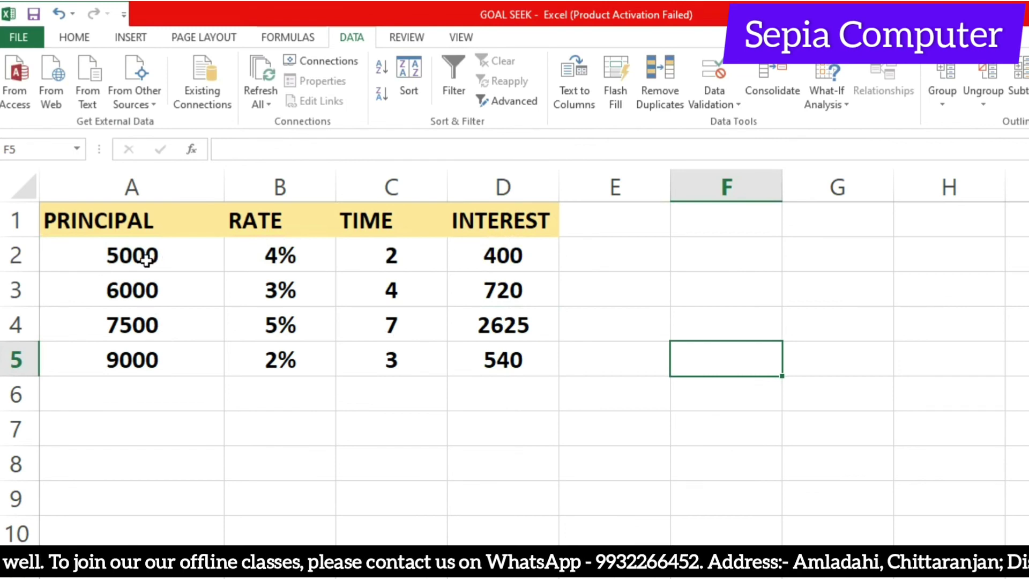
pyautogui.click(502, 259)
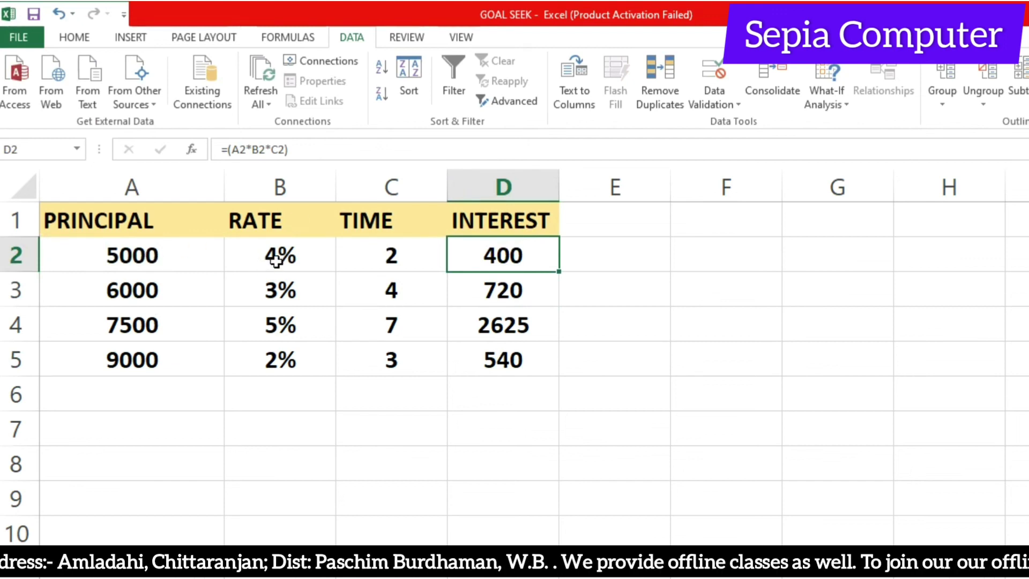
pyautogui.click(615, 411)
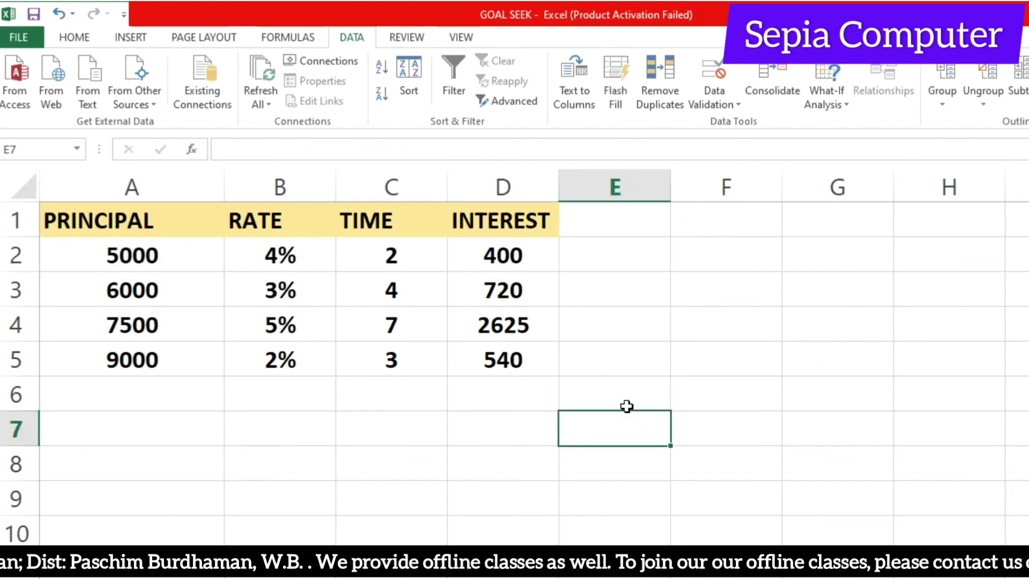
# Run Goal Seek on D2 with a target of 500 by changing the principal in A2.
pyautogui.click(511, 257)
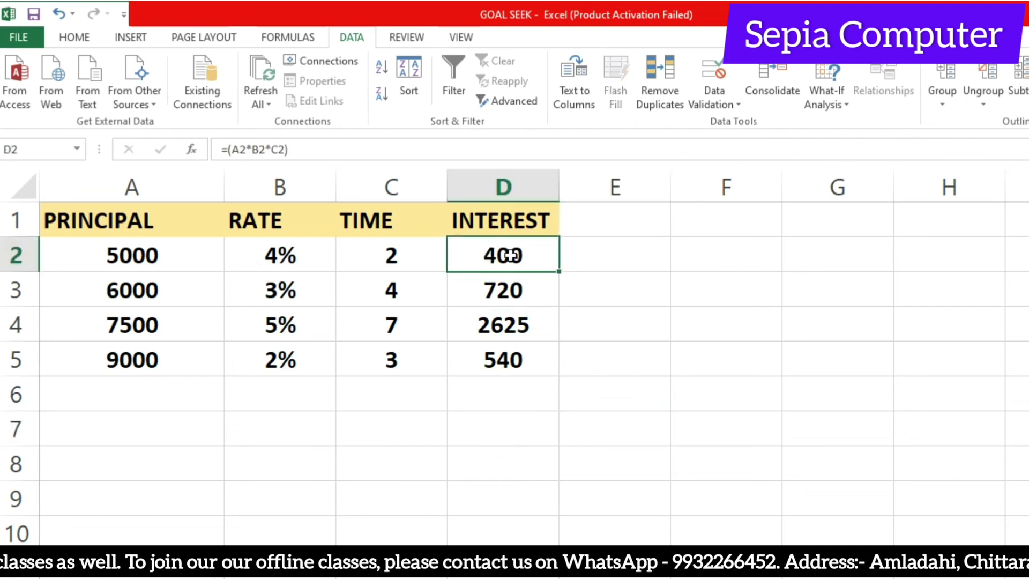
pyautogui.click(845, 105)
pyautogui.click(843, 142)
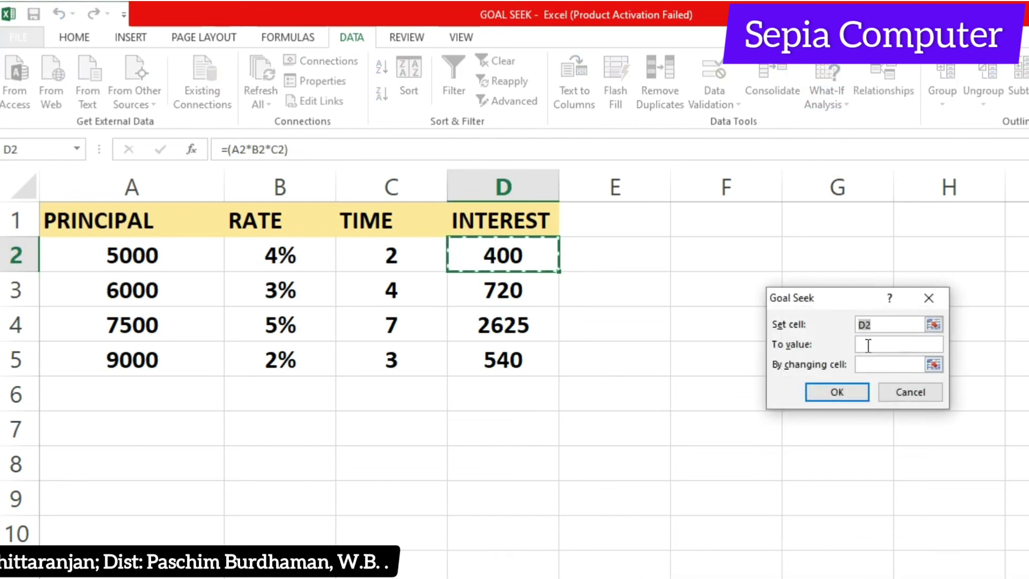
pyautogui.click(868, 346)
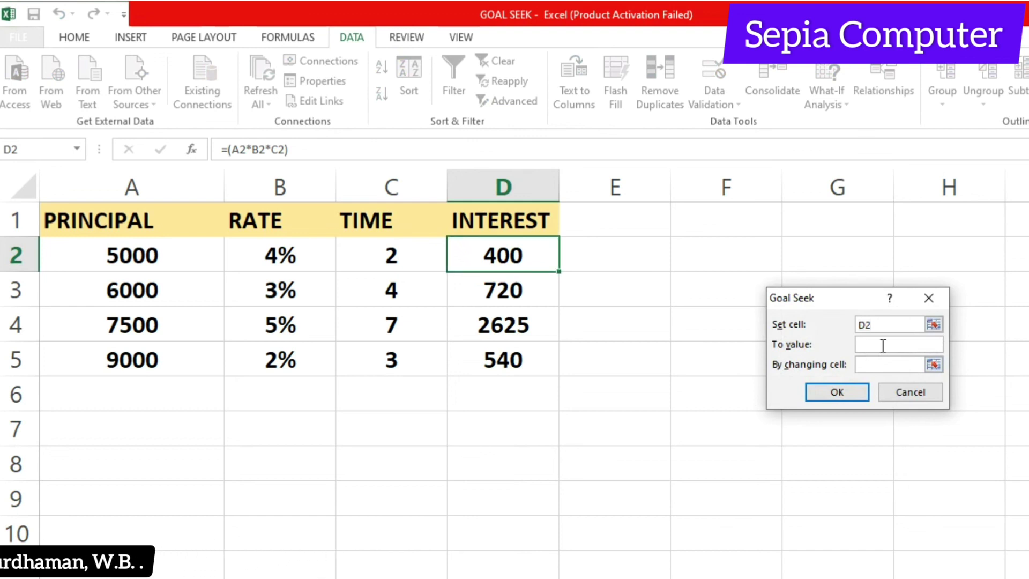
pyautogui.write('500')
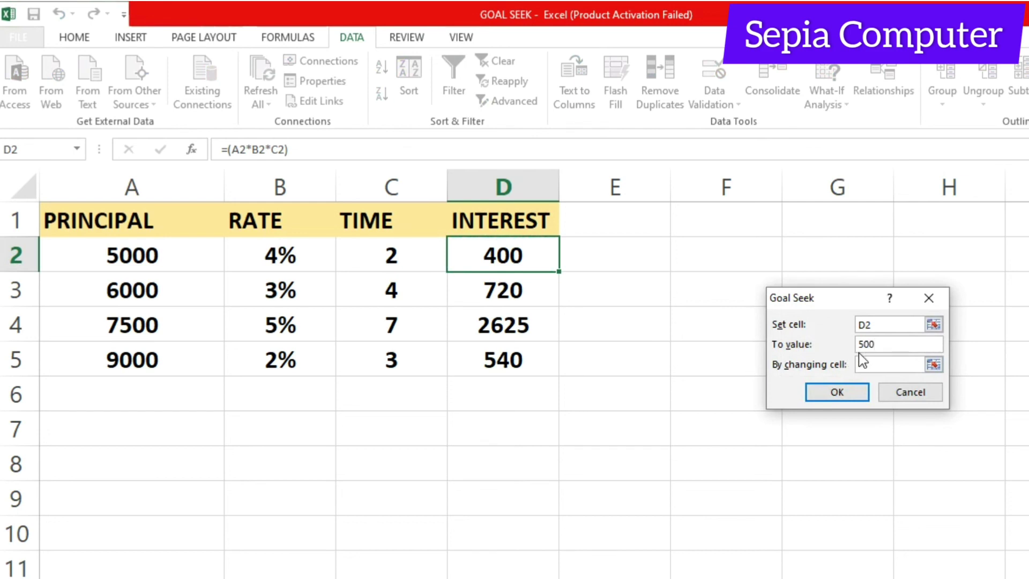
pyautogui.click(870, 365)
pyautogui.write('A2')
pyautogui.click(838, 393)
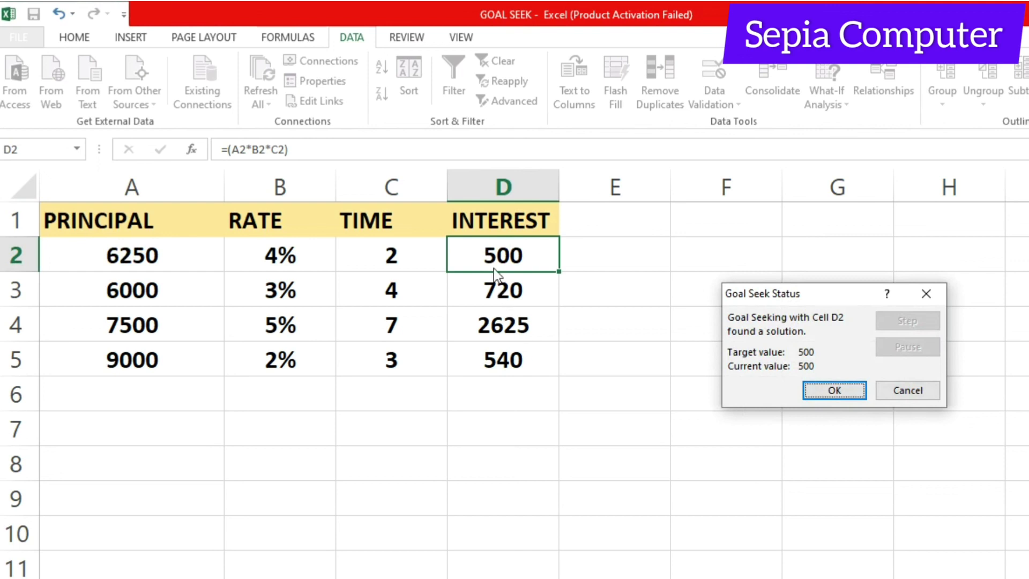